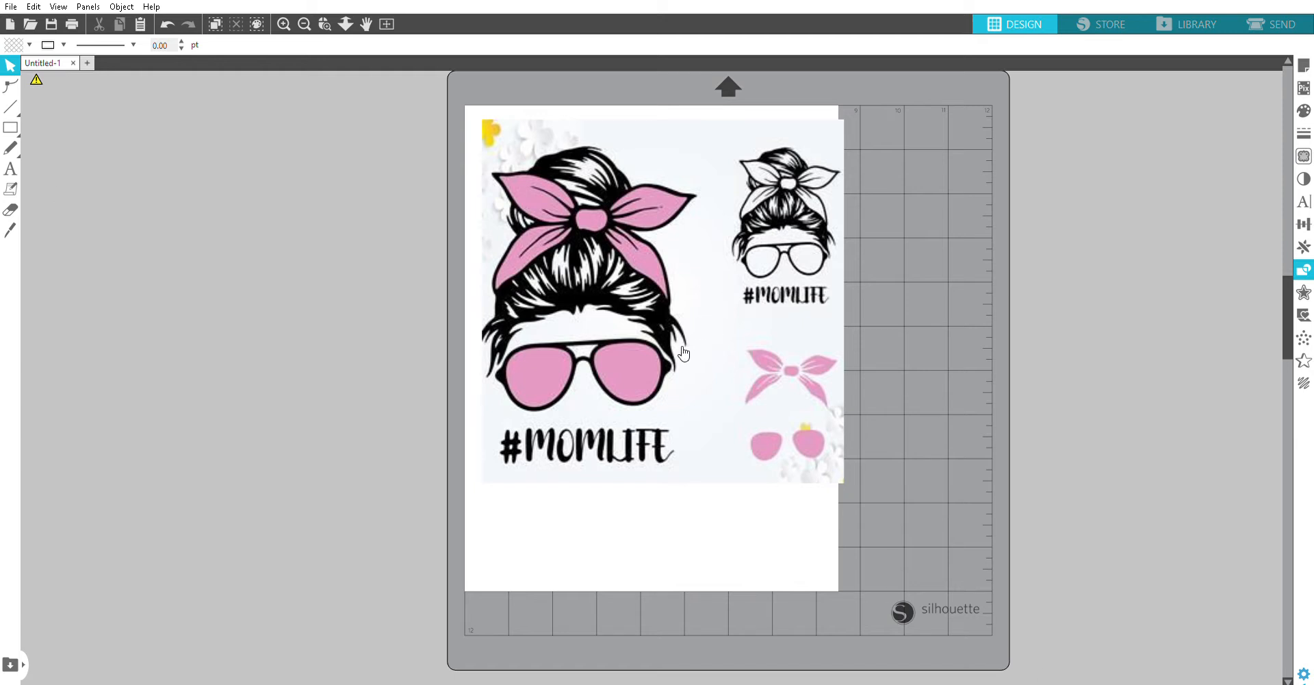
Step: Delete the two small messy-bun face silhouettes hidden beneath the #MOMLIFE image and place the image back on the page
{"action": "left_click_drag", "start_coordinate": [657, 303], "coordinate": [631, 314]}
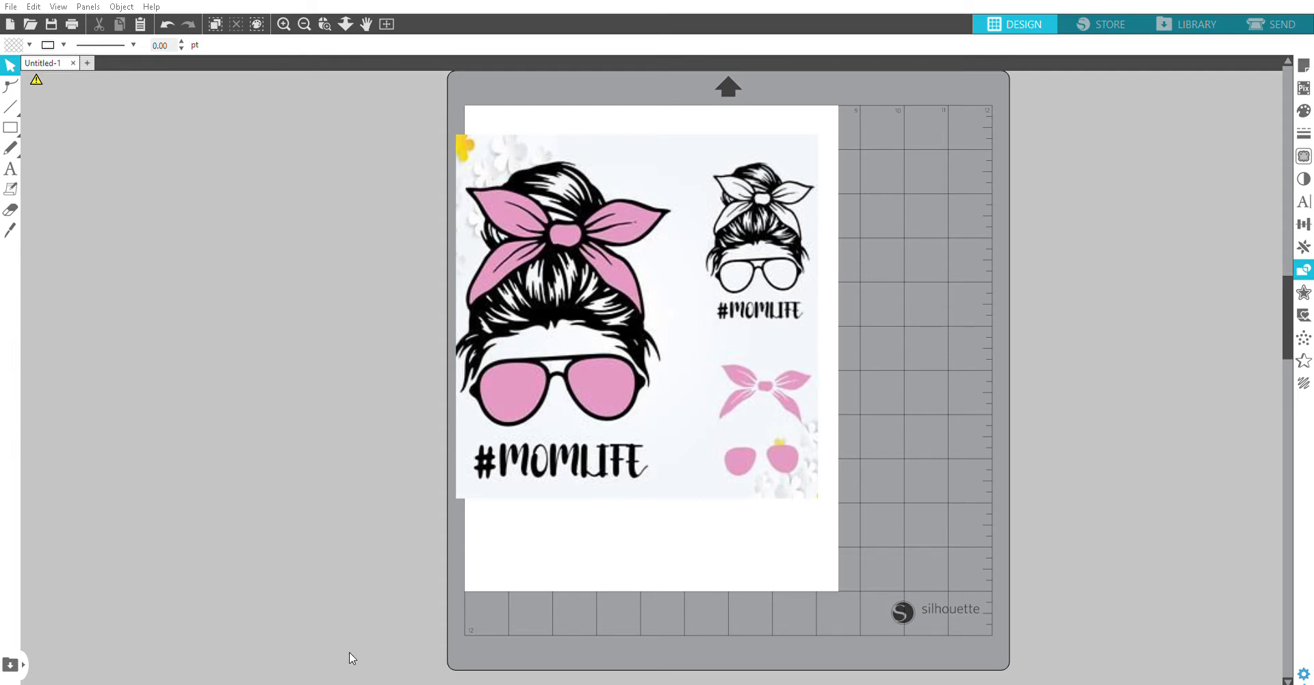
{"action": "left_click_drag", "start_coordinate": [666, 332], "coordinate": [1297, 504]}
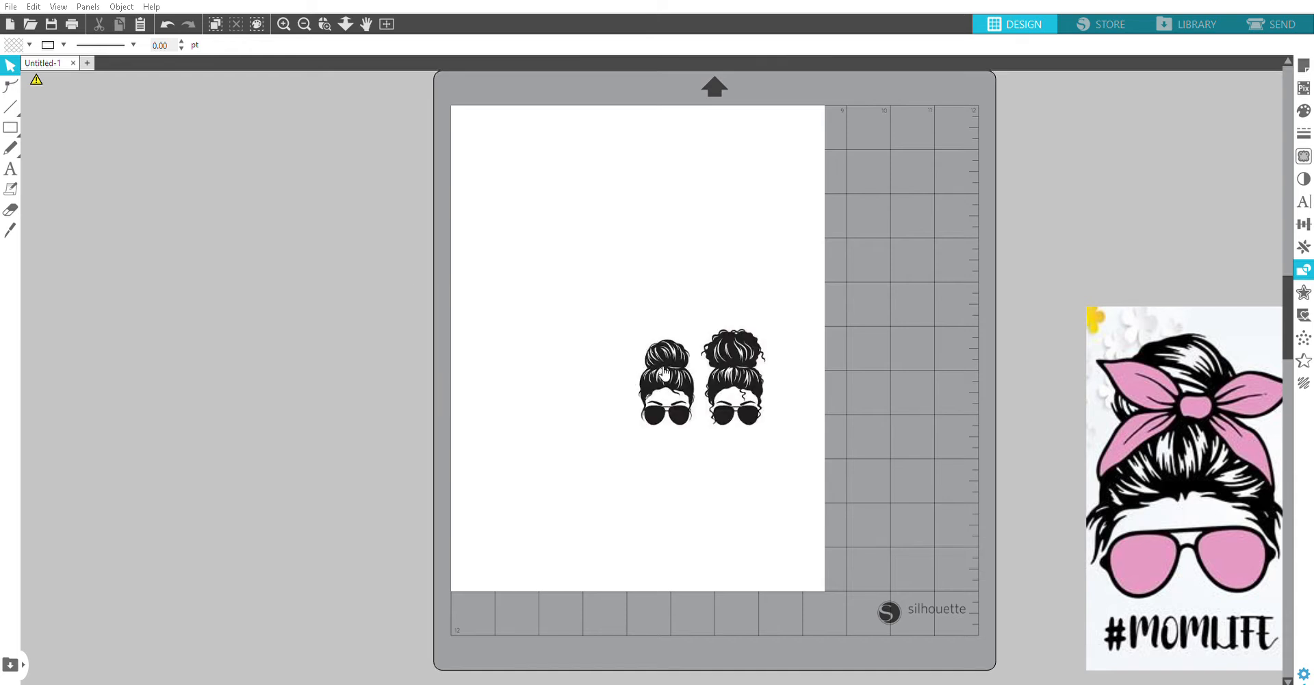
{"action": "left_click_drag", "start_coordinate": [657, 368], "coordinate": [565, 282]}
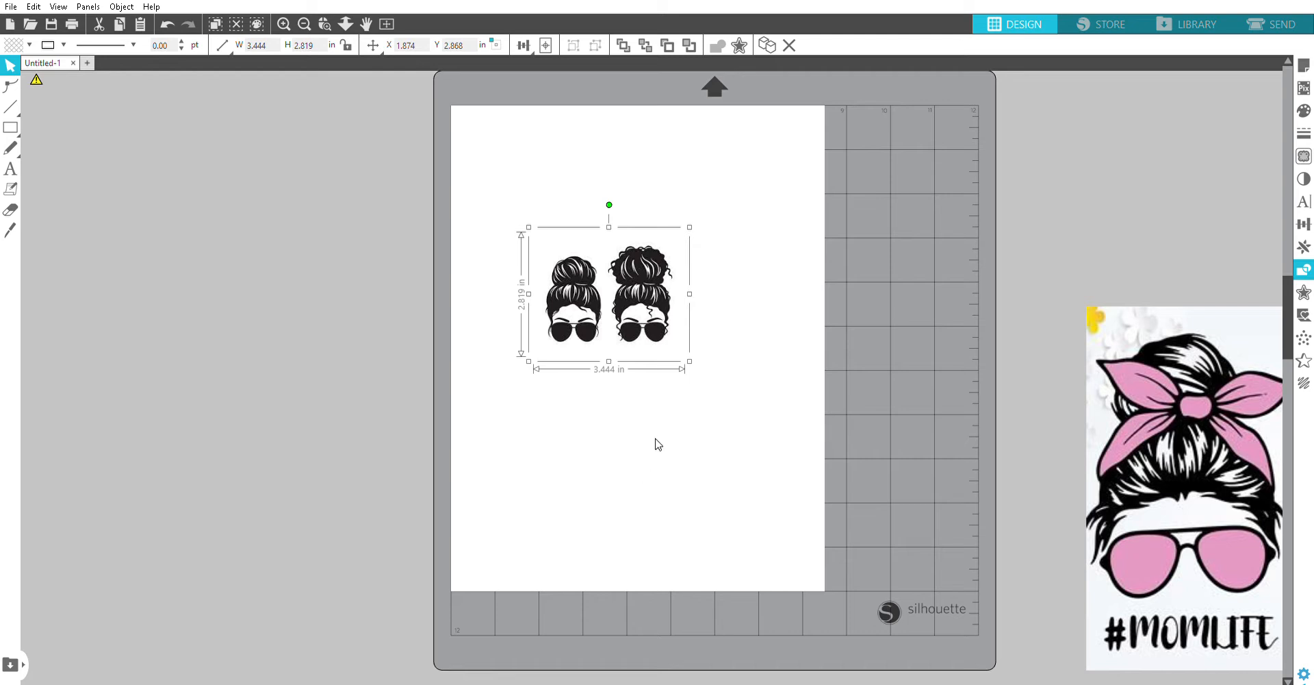
{"action": "key", "text": "Delete"}
{"action": "left_click_drag", "start_coordinate": [1233, 456], "coordinate": [612, 313]}
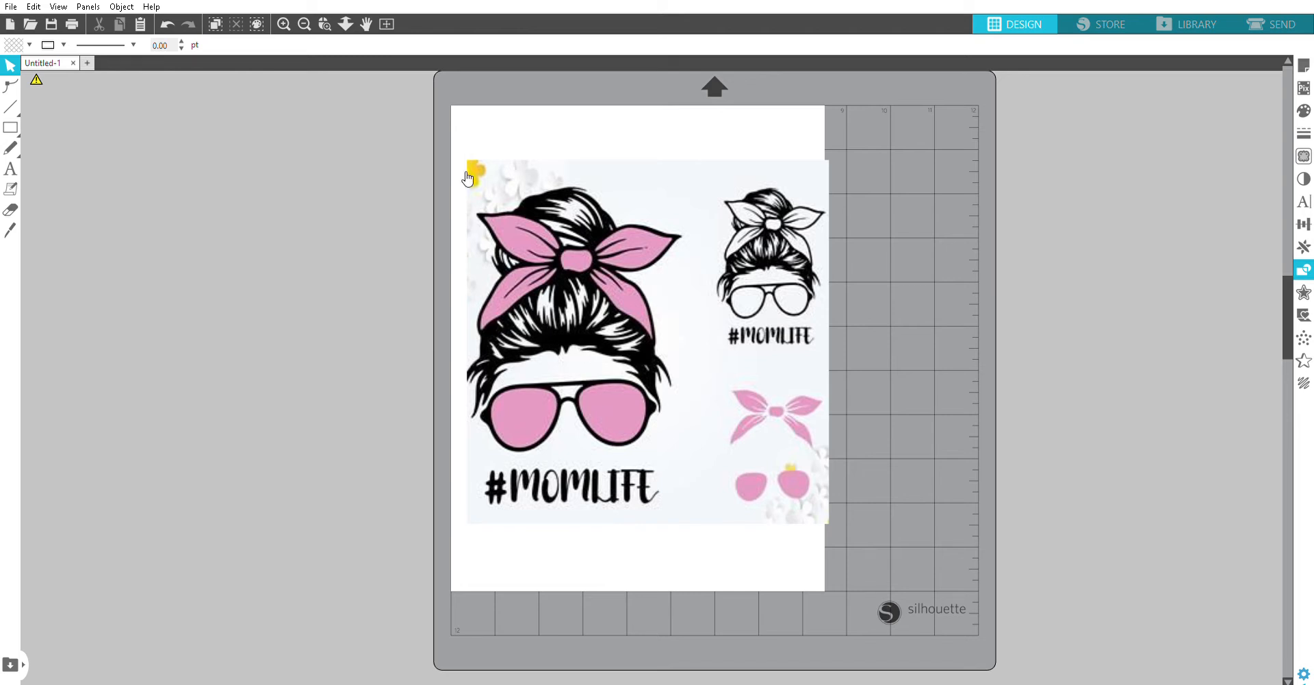
Step: Scale the #MOMLIFE image down proportionally so that it fits inside the page width
{"action": "left_click", "coordinate": [807, 463]}
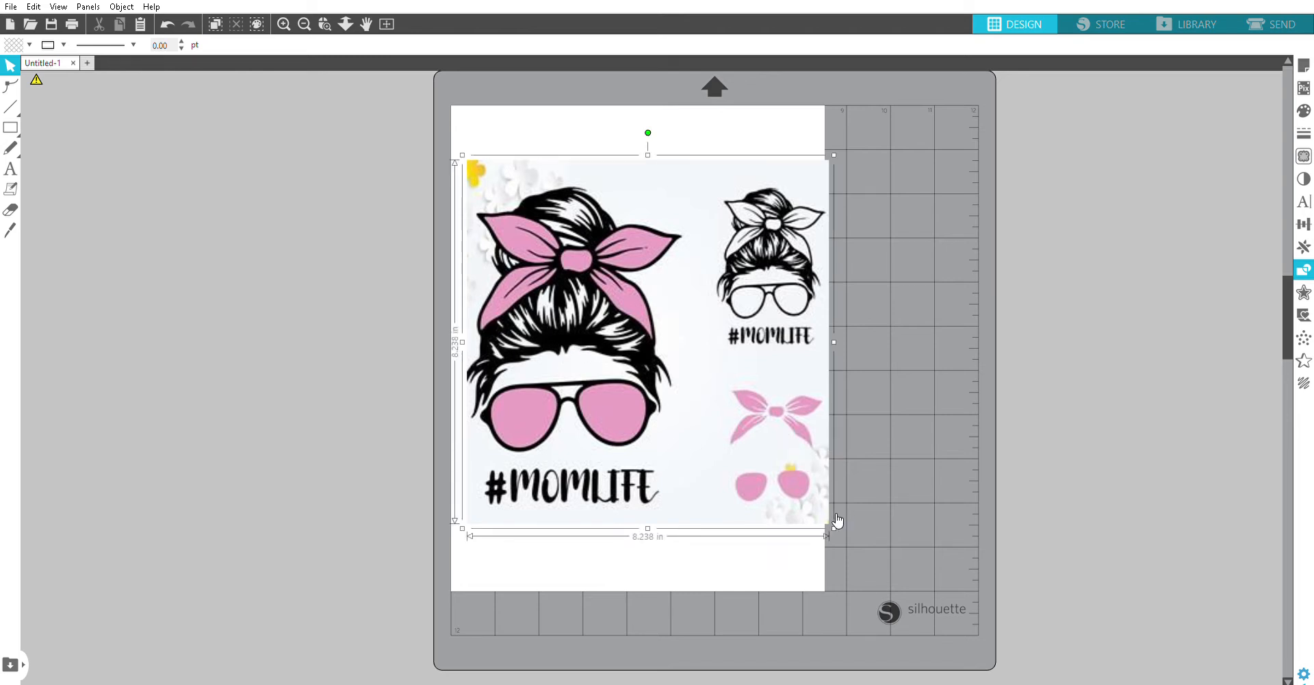
{"action": "left_click_drag", "start_coordinate": [833, 528], "coordinate": [1229, 596]}
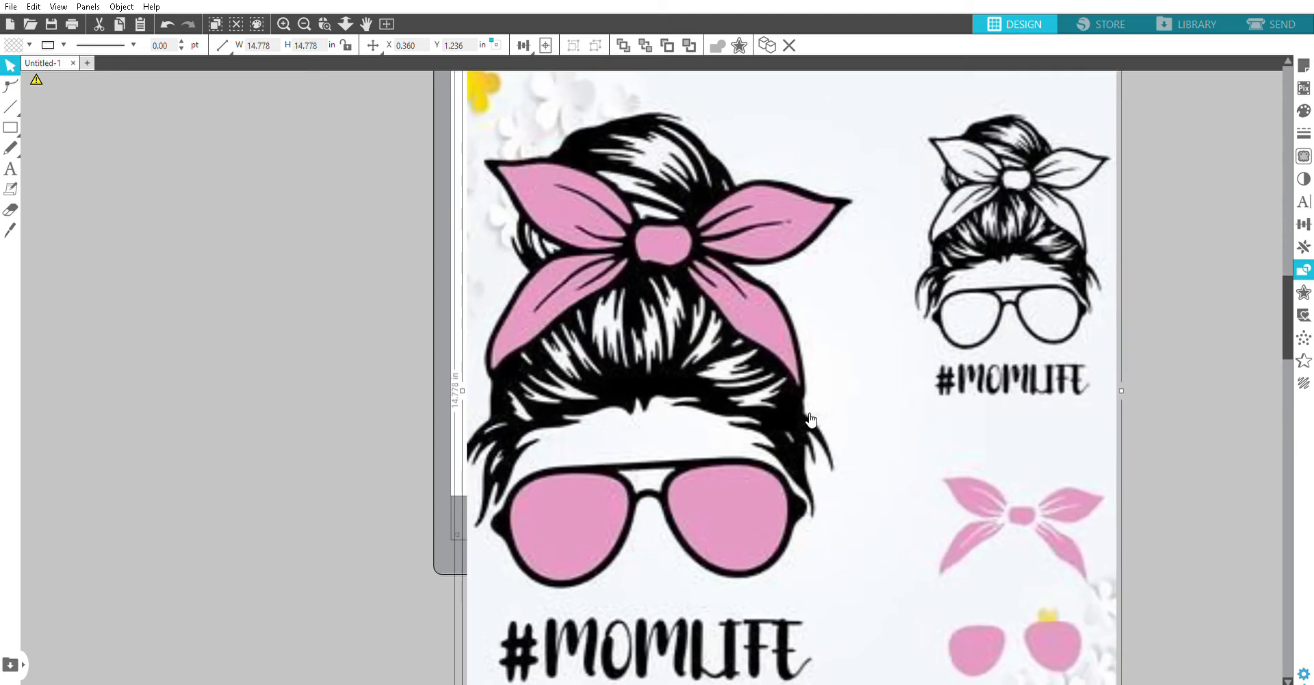
{"action": "scroll", "coordinate": [1110, 536], "scroll_direction": "down", "scroll_amount": 1}
{"action": "scroll", "coordinate": [1126, 539], "scroll_direction": "down", "scroll_amount": 1}
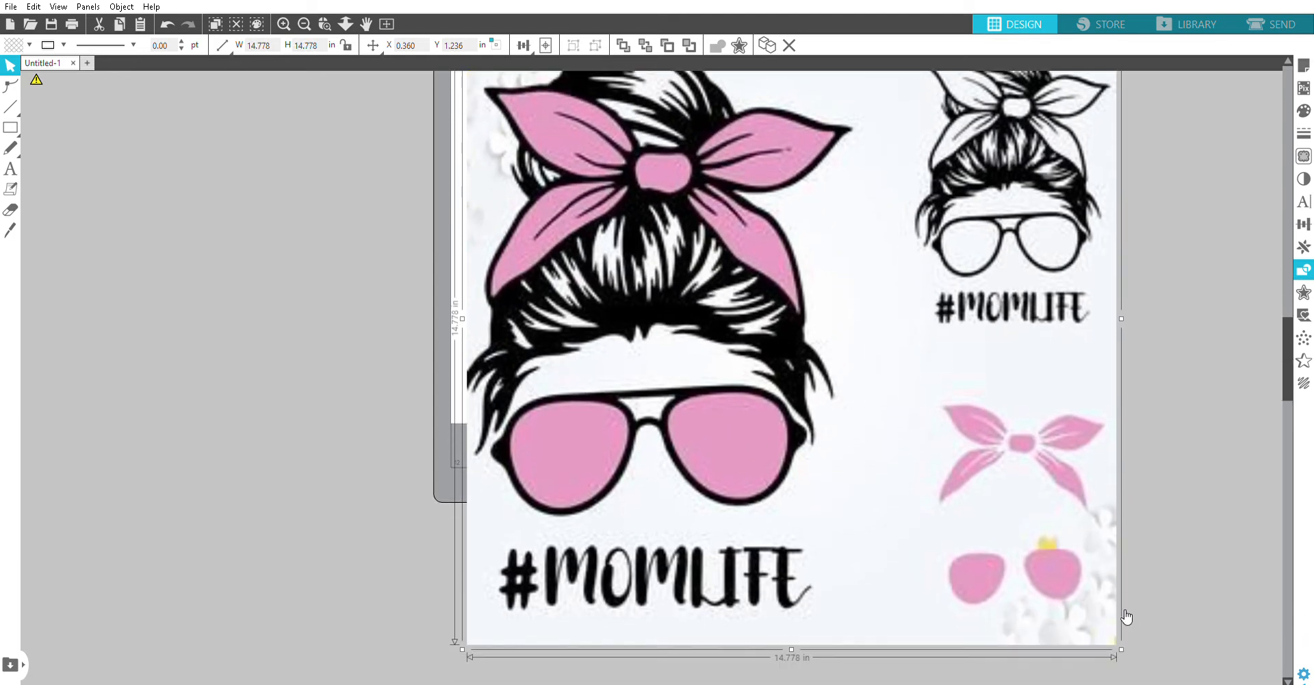
{"action": "left_click_drag", "start_coordinate": [1124, 642], "coordinate": [775, 292]}
{"action": "left_click", "coordinate": [822, 294]}
{"action": "scroll", "coordinate": [877, 329], "scroll_direction": "up", "scroll_amount": 3}
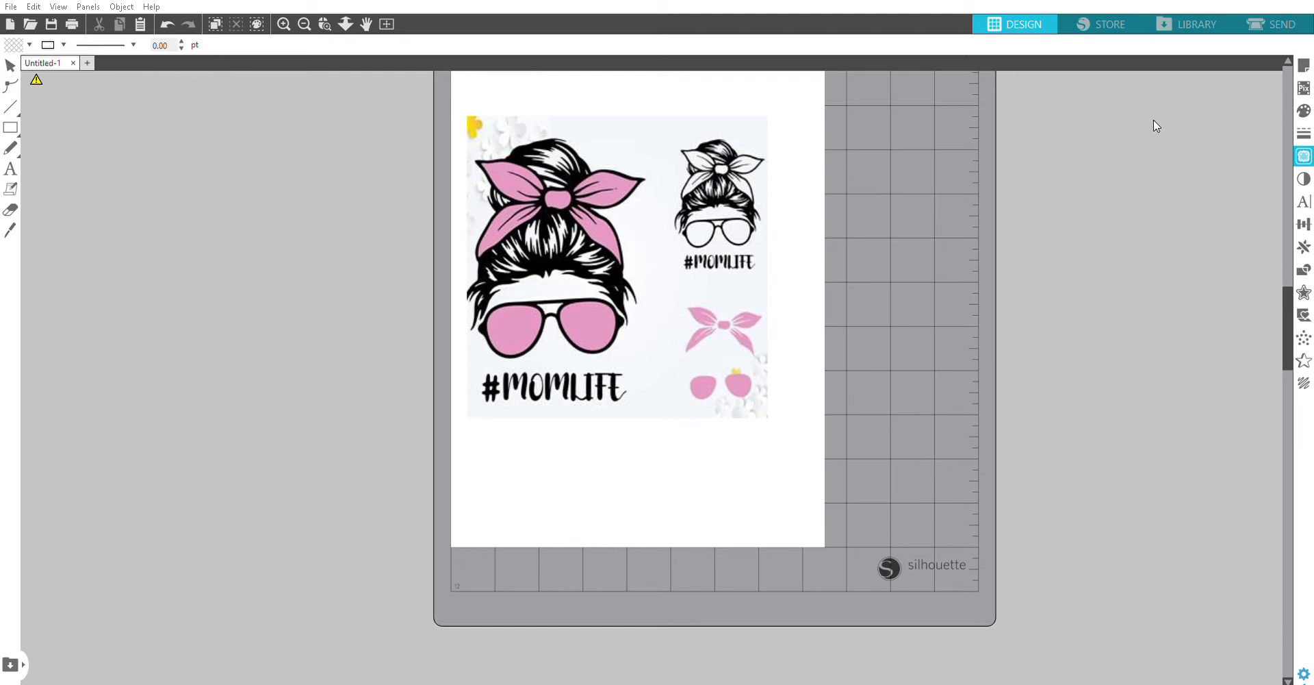
Step: Trace the large messy-bun face, with the trace area extended past the image's left edge and ending above the #MOMLIFE lettering
{"action": "mouse_move", "coordinate": [473, 130]}
{"action": "left_mouse_down"}
{"action": "mouse_move", "coordinate": [631, 152]}
{"action": "mouse_move", "coordinate": [633, 371]}
{"action": "mouse_move", "coordinate": [658, 421]}
{"action": "mouse_move", "coordinate": [653, 361]}
{"action": "left_mouse_up"}
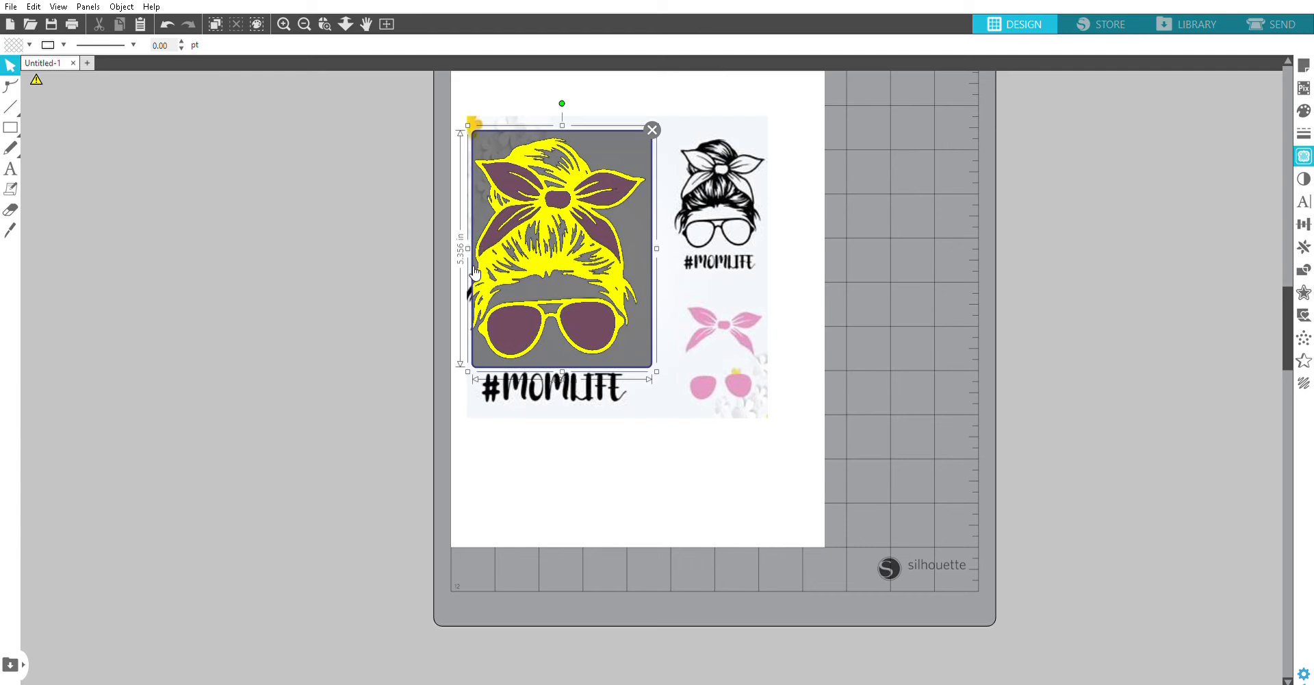
{"action": "left_click_drag", "start_coordinate": [473, 240], "coordinate": [454, 247]}
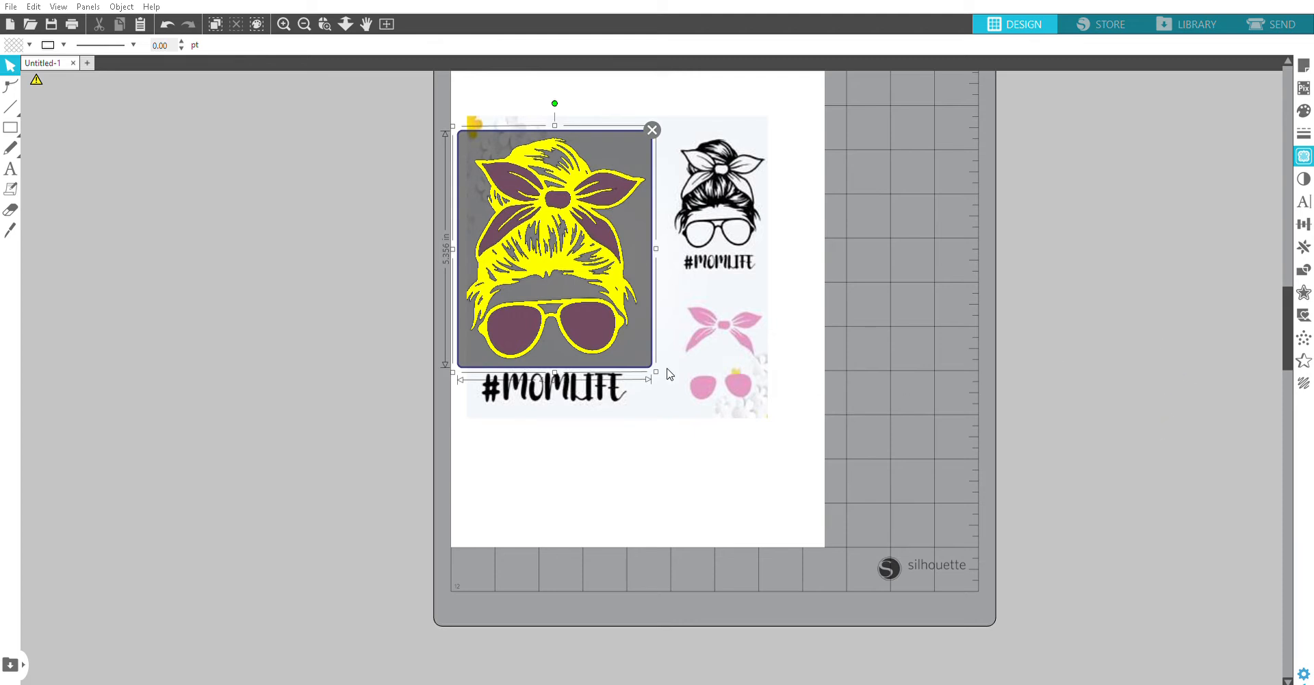
{"action": "left_click", "coordinate": [640, 364]}
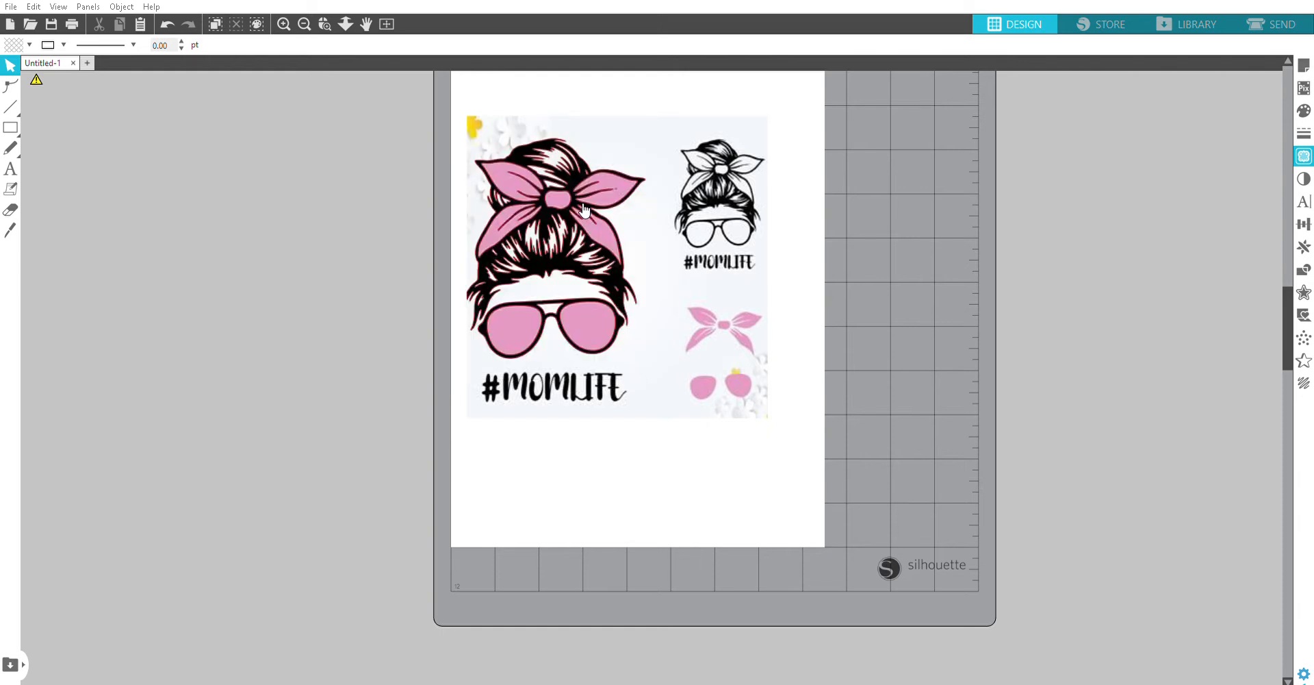
Step: Move the source image off the traced outlines and beyond the right side of the page
{"action": "mouse_move", "coordinate": [583, 236]}
{"action": "left_mouse_down"}
{"action": "mouse_move", "coordinate": [726, 258]}
{"action": "mouse_move", "coordinate": [941, 339]}
{"action": "left_mouse_up"}
{"action": "left_click", "coordinate": [568, 243]}
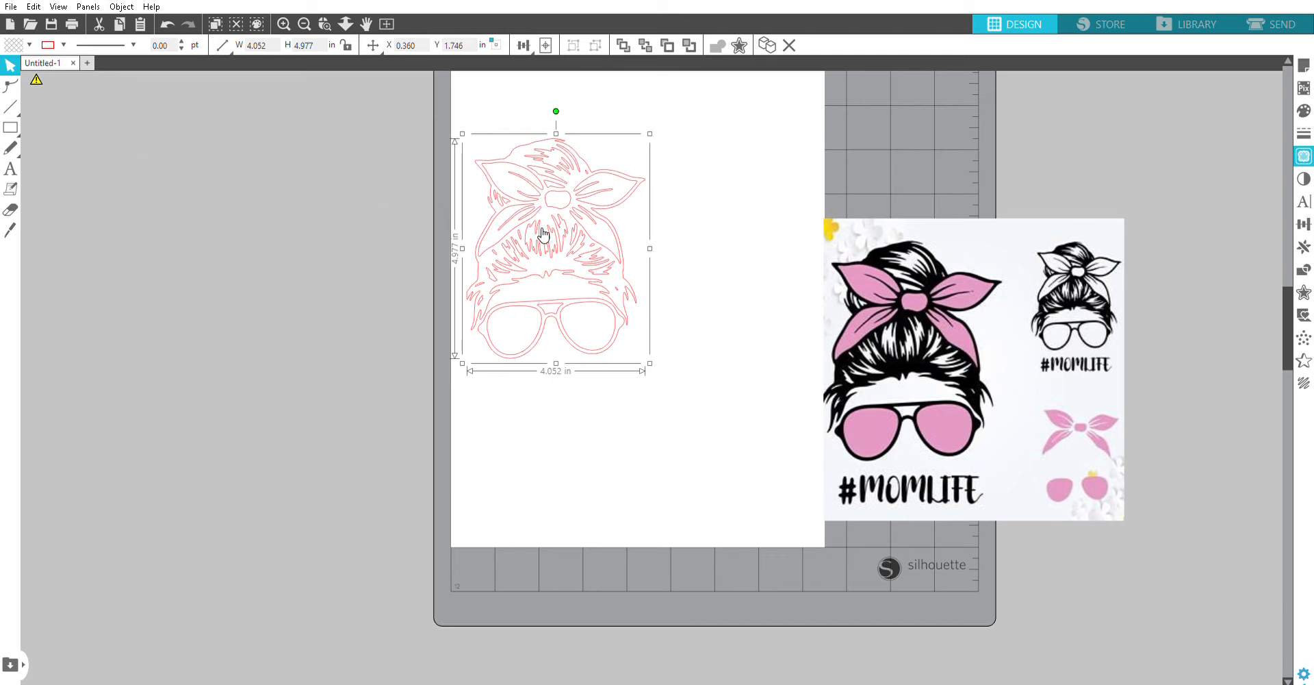
{"action": "mouse_move", "coordinate": [992, 314]}
{"action": "left_mouse_down"}
{"action": "mouse_move", "coordinate": [1165, 375]}
{"action": "mouse_move", "coordinate": [1097, 386]}
{"action": "left_mouse_up"}
Step: Set the line colour and the fill colour of the traced messy-bun face to black
{"action": "left_click", "coordinate": [596, 273]}
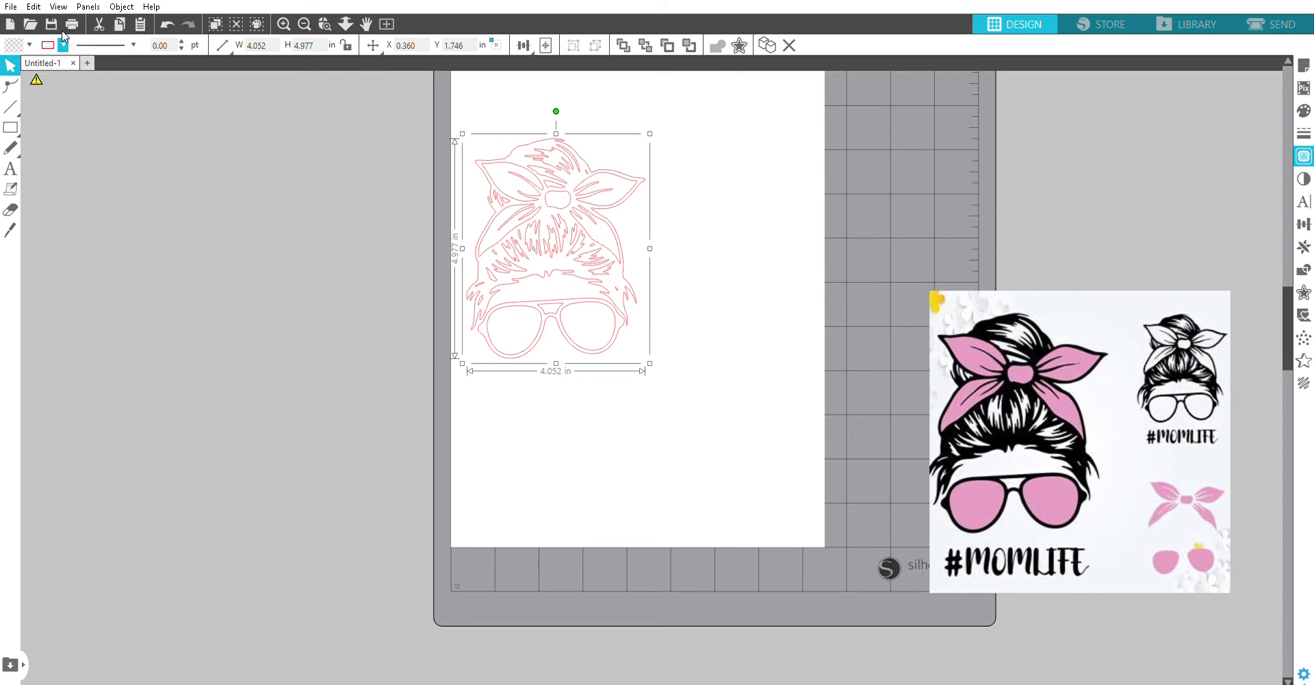
{"action": "left_click", "coordinate": [47, 53]}
{"action": "left_click", "coordinate": [12, 49]}
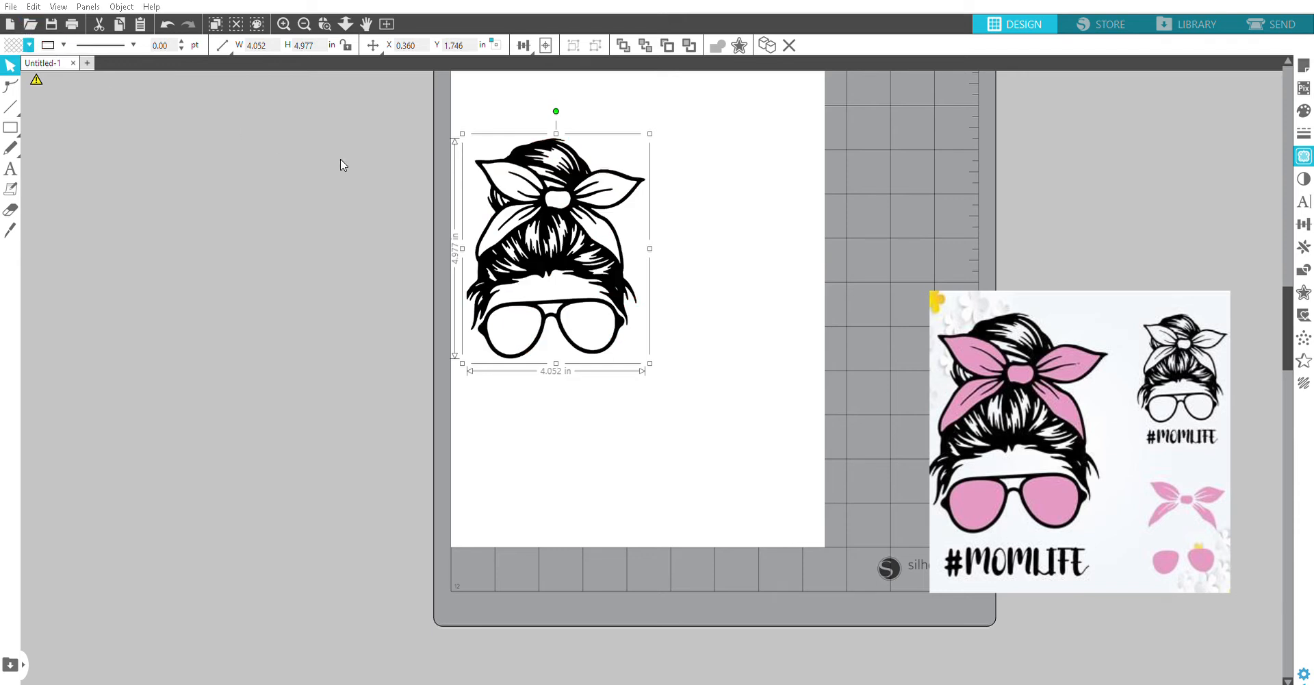
Step: Place the source image beside the black tracing to compare them, and move it back outside the page
{"action": "mouse_move", "coordinate": [978, 502]}
{"action": "left_mouse_down"}
{"action": "mouse_move", "coordinate": [765, 350]}
{"action": "mouse_move", "coordinate": [727, 305]}
{"action": "mouse_move", "coordinate": [722, 325]}
{"action": "left_mouse_up"}
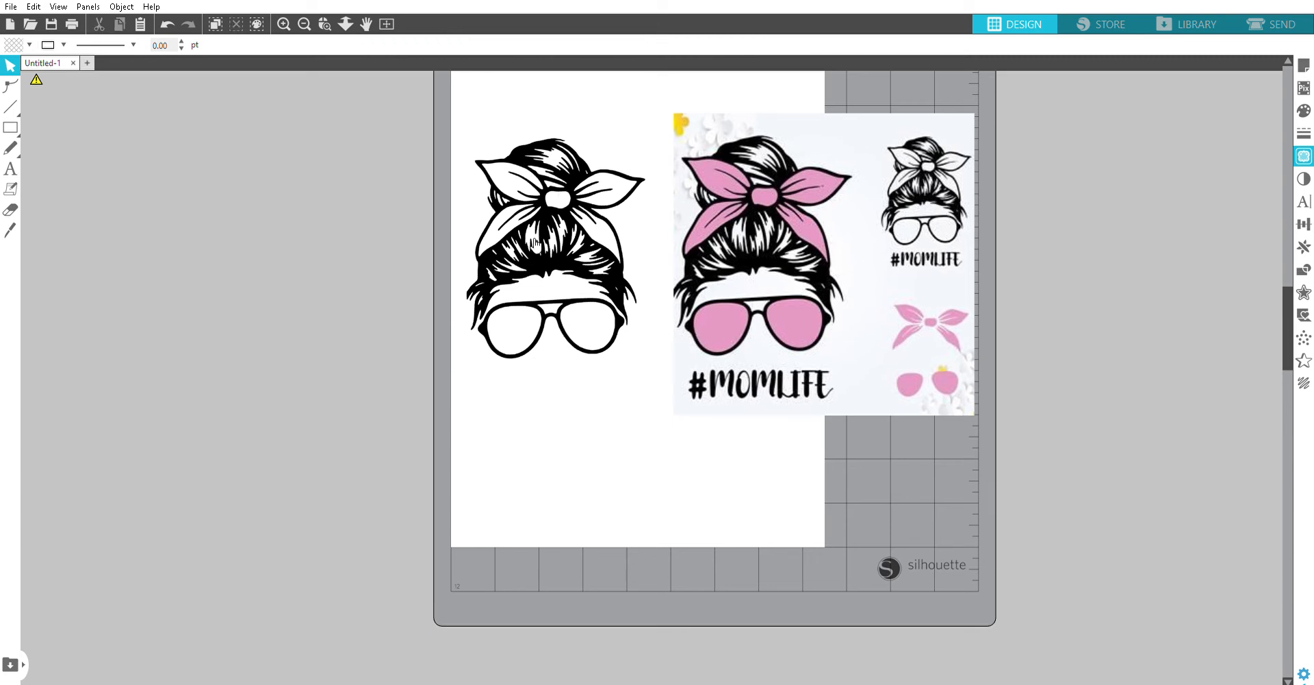
{"action": "left_click_drag", "start_coordinate": [808, 308], "coordinate": [1060, 413]}
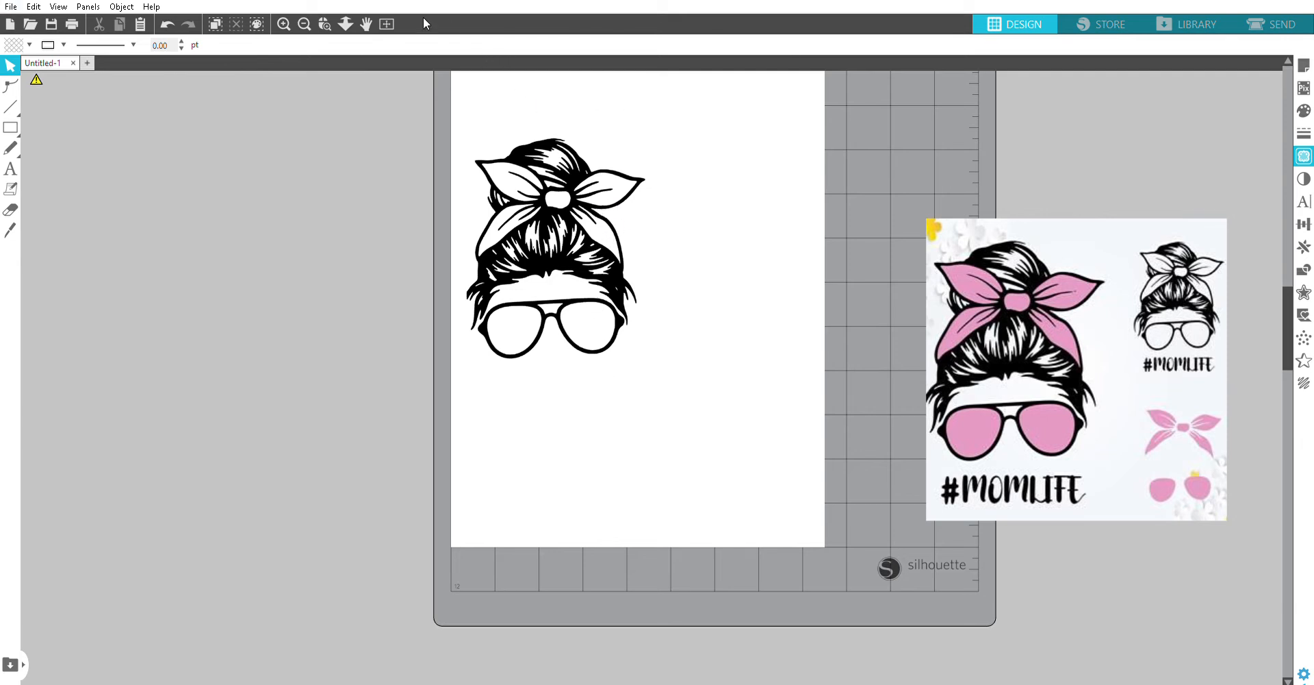
Step: Release the compound path of the black traced face and give all its pieces a red line colour
{"action": "left_click_drag", "start_coordinate": [452, 108], "coordinate": [669, 391]}
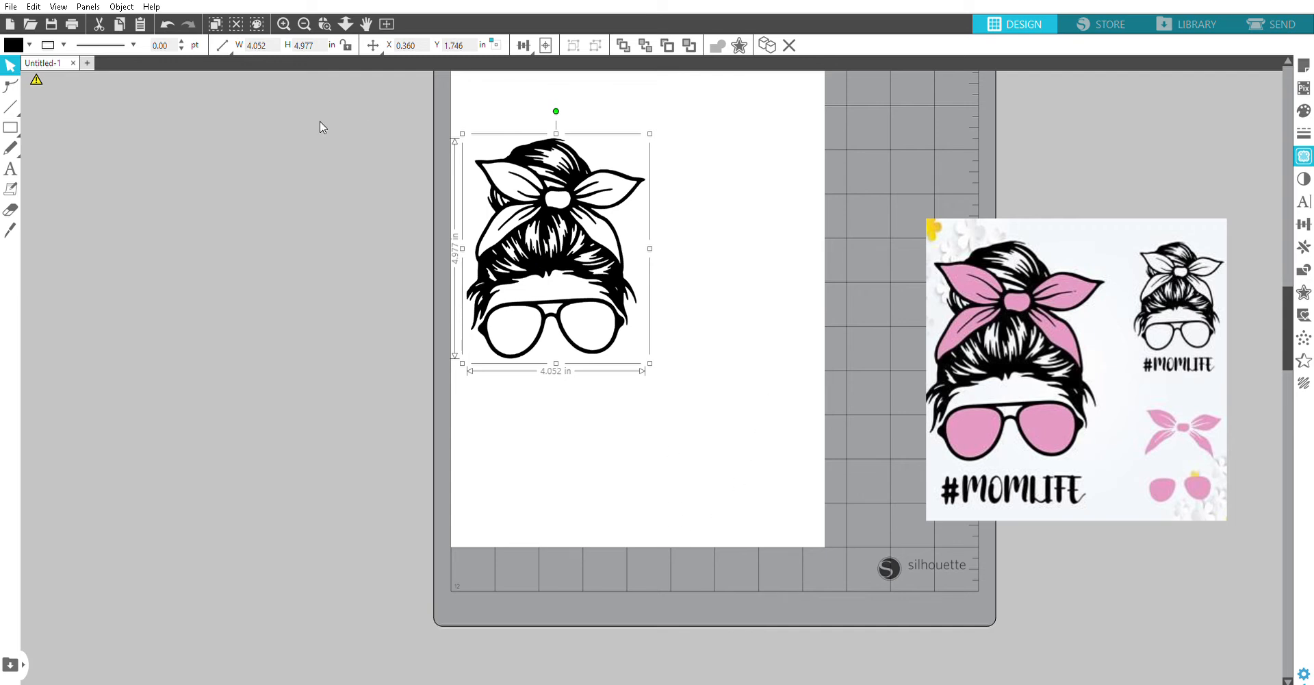
{"action": "key", "text": "ctrl+shift+e"}
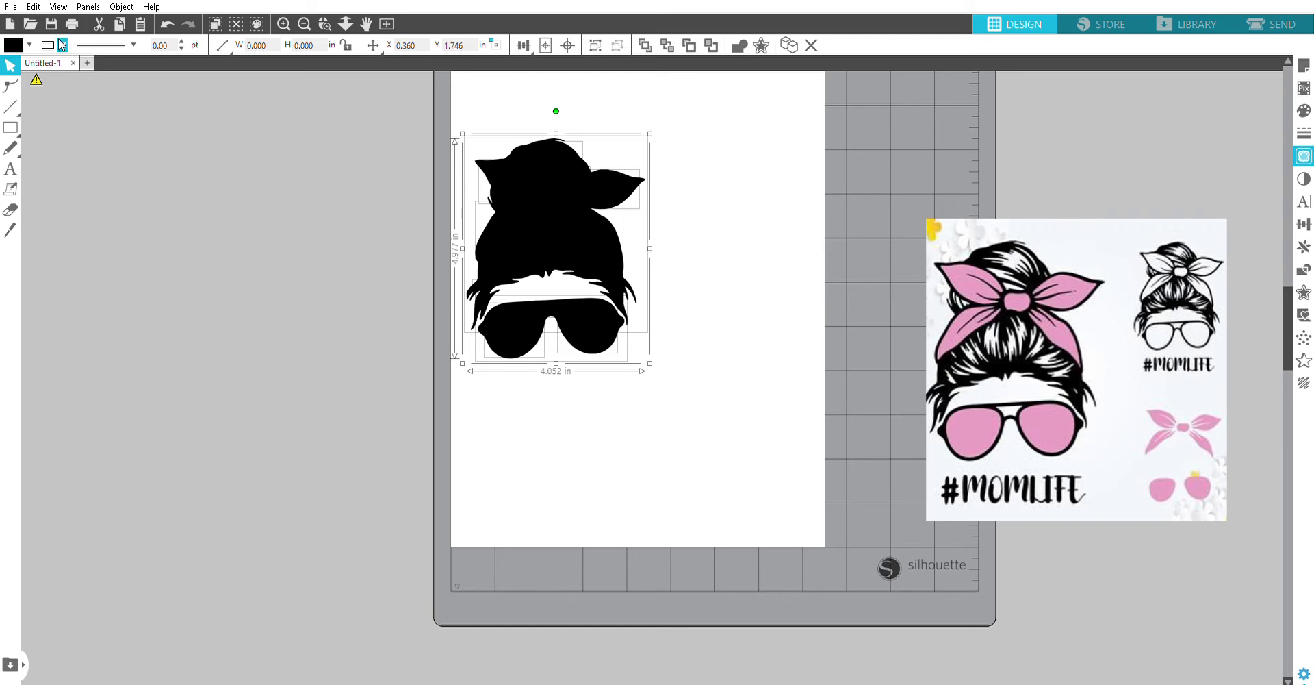
{"action": "left_click", "coordinate": [73, 61]}
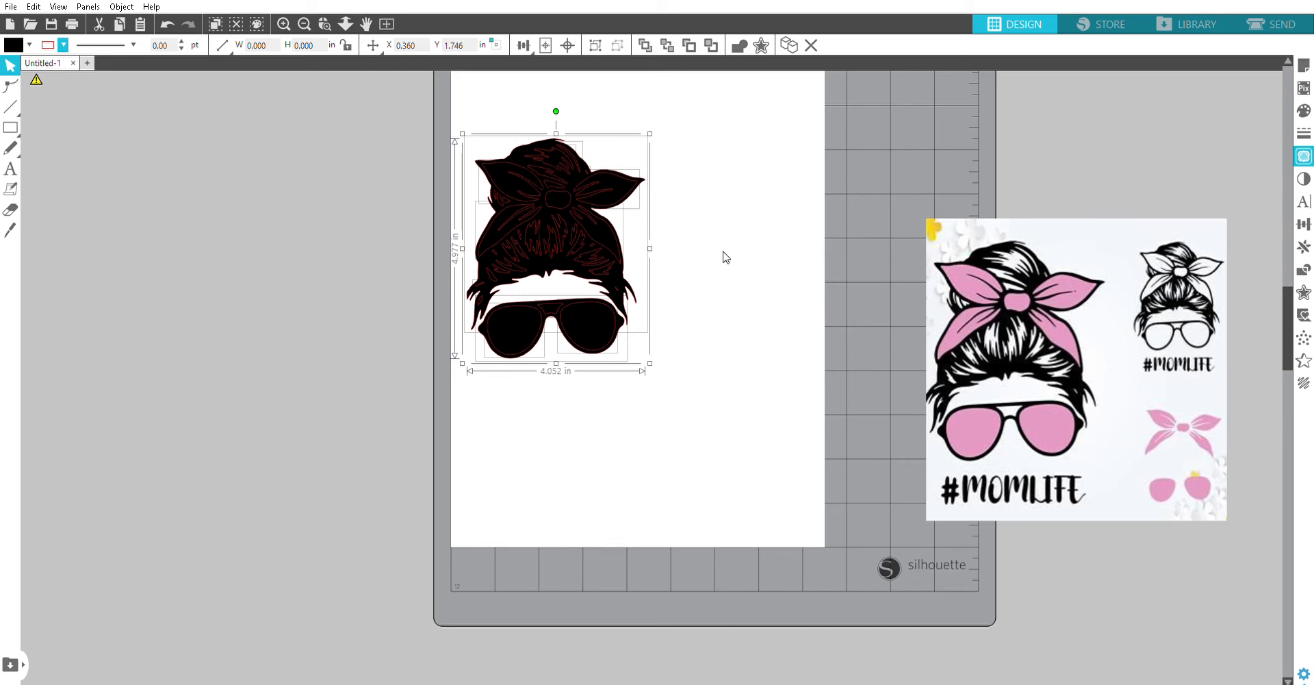
{"action": "left_click", "coordinate": [824, 317]}
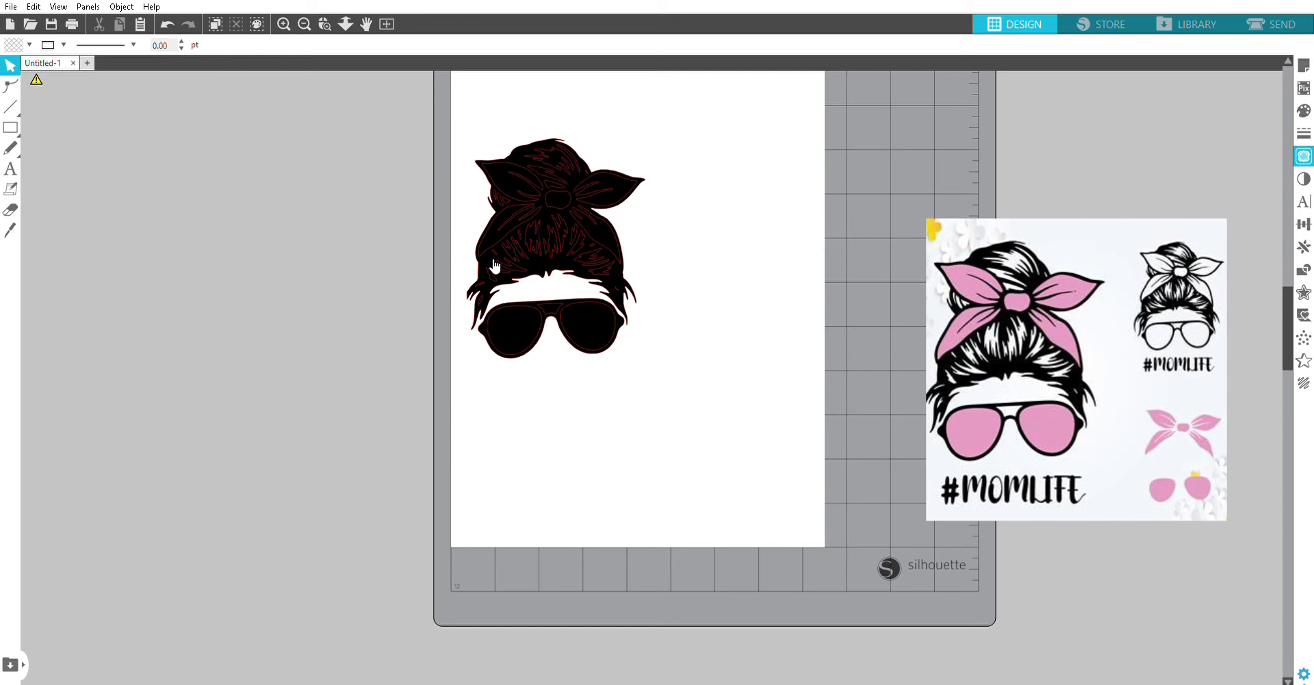
Step: Select individual strands in the hair to check that the released pieces are separate shapes
{"action": "left_click", "coordinate": [549, 243]}
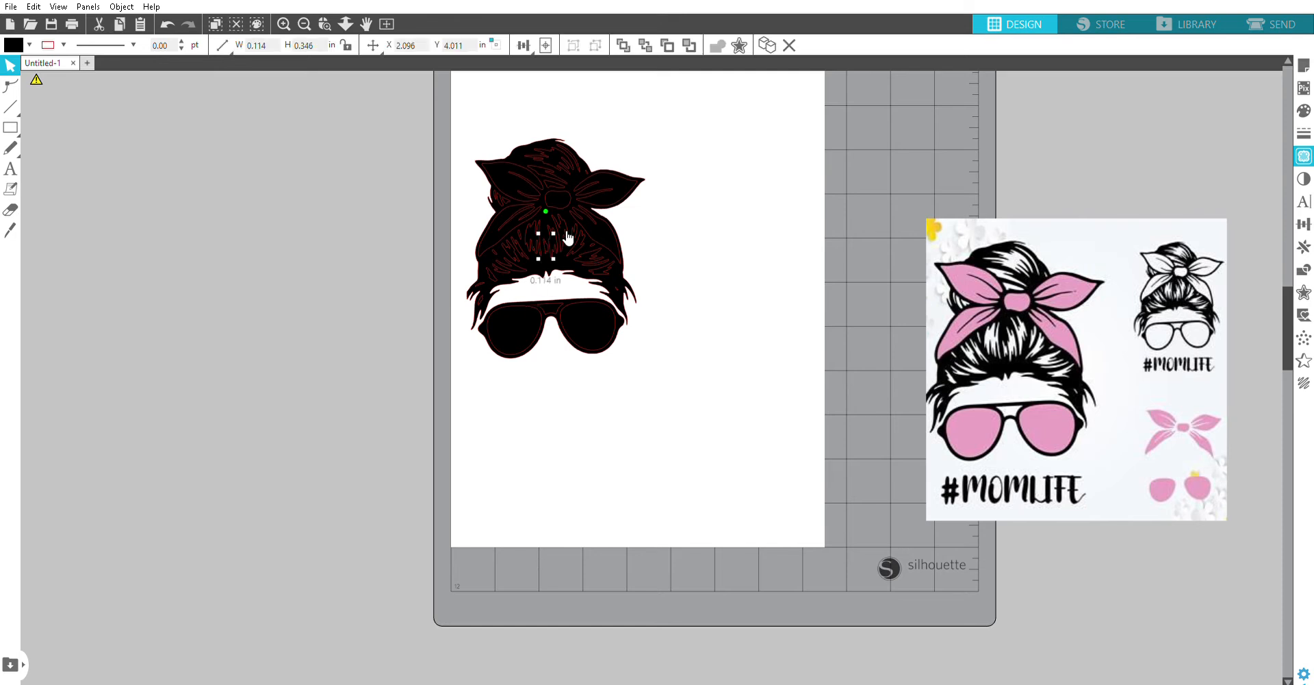
{"action": "left_click", "coordinate": [590, 237]}
{"action": "left_click", "coordinate": [698, 260]}
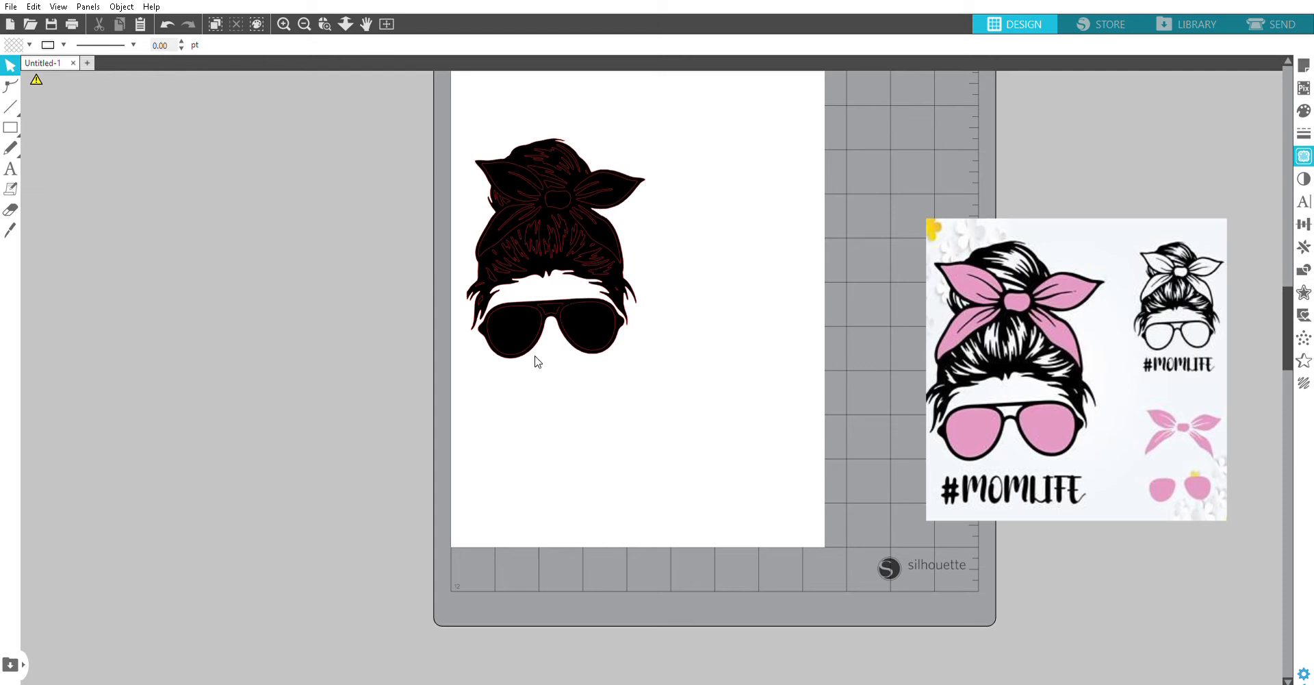
Step: Fill both sunglasses lenses with dark red
{"action": "left_click", "coordinate": [514, 319]}
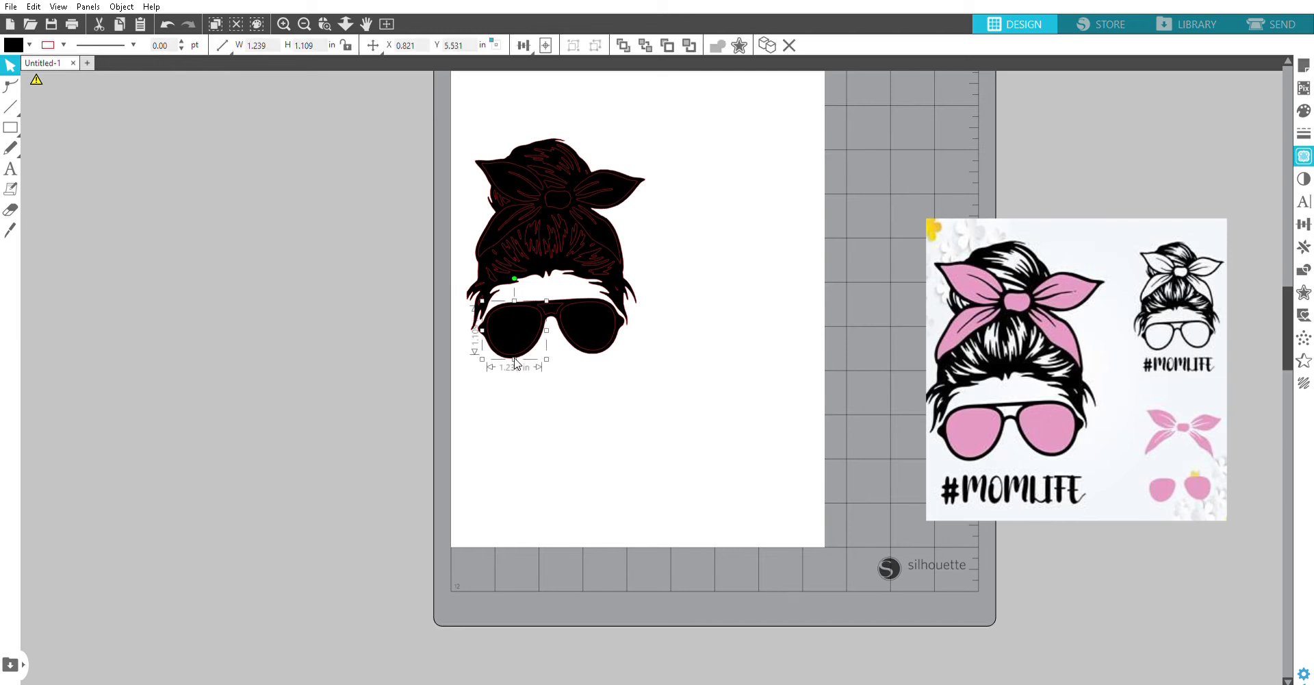
{"action": "left_click", "coordinate": [597, 316], "text": "shift"}
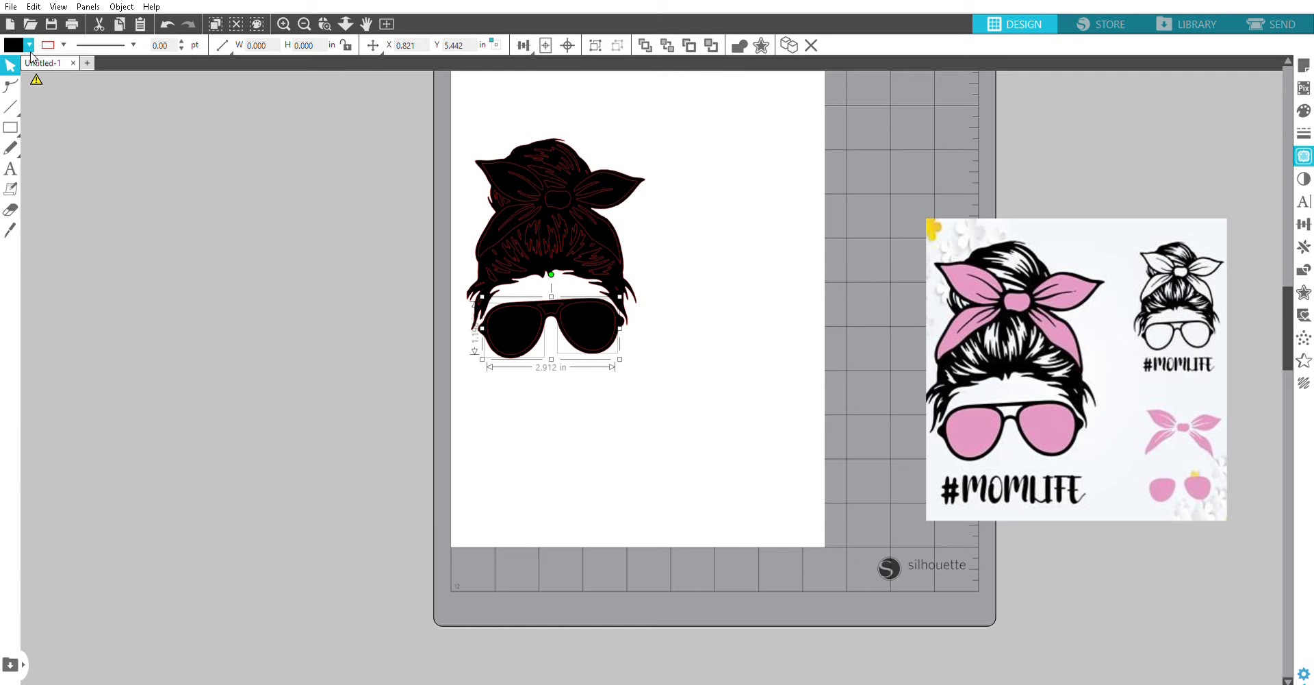
{"action": "left_click", "coordinate": [100, 59]}
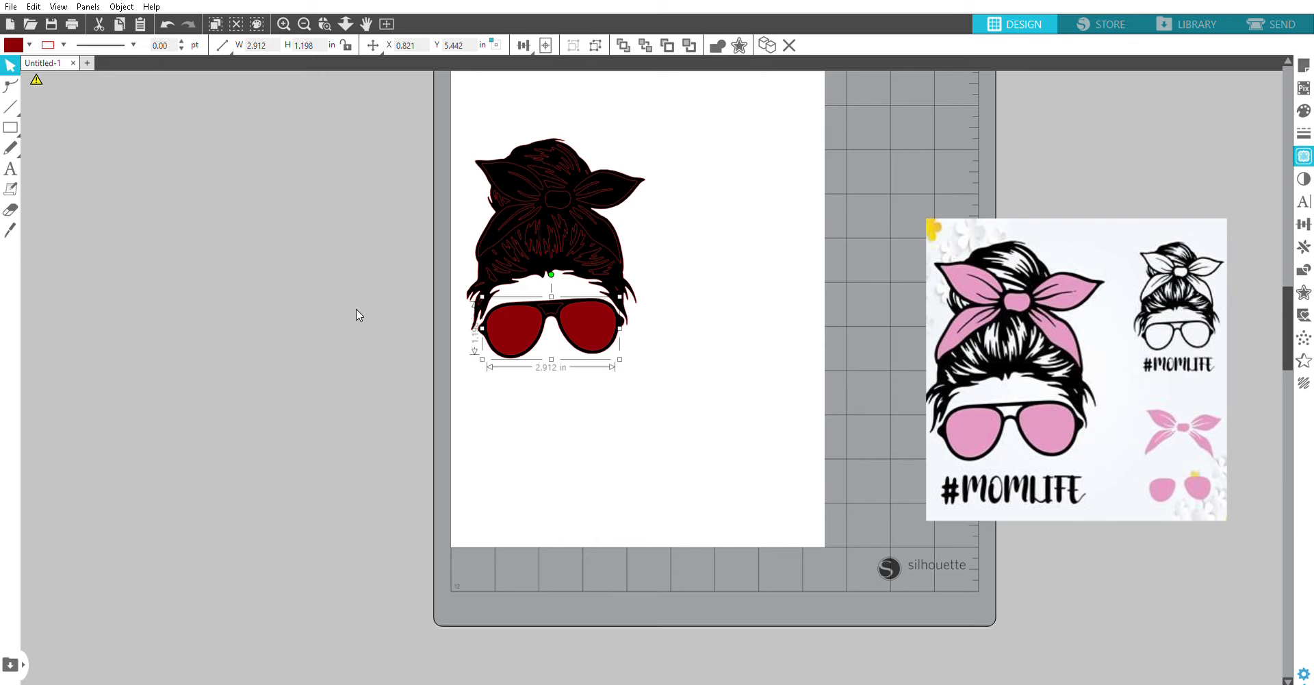
{"action": "left_click", "coordinate": [804, 393]}
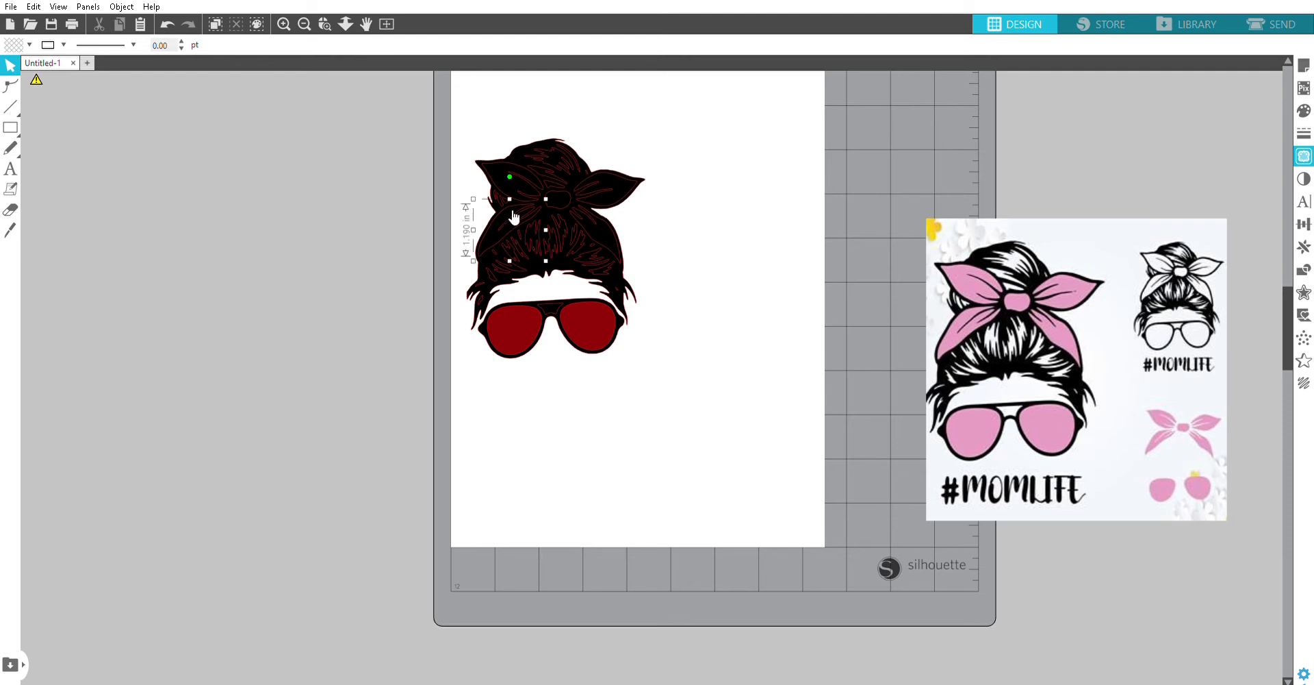
Step: Fill all the headband bow pieces, including the centre knot, with the same dark red as the lenses
{"action": "left_click", "coordinate": [517, 183]}
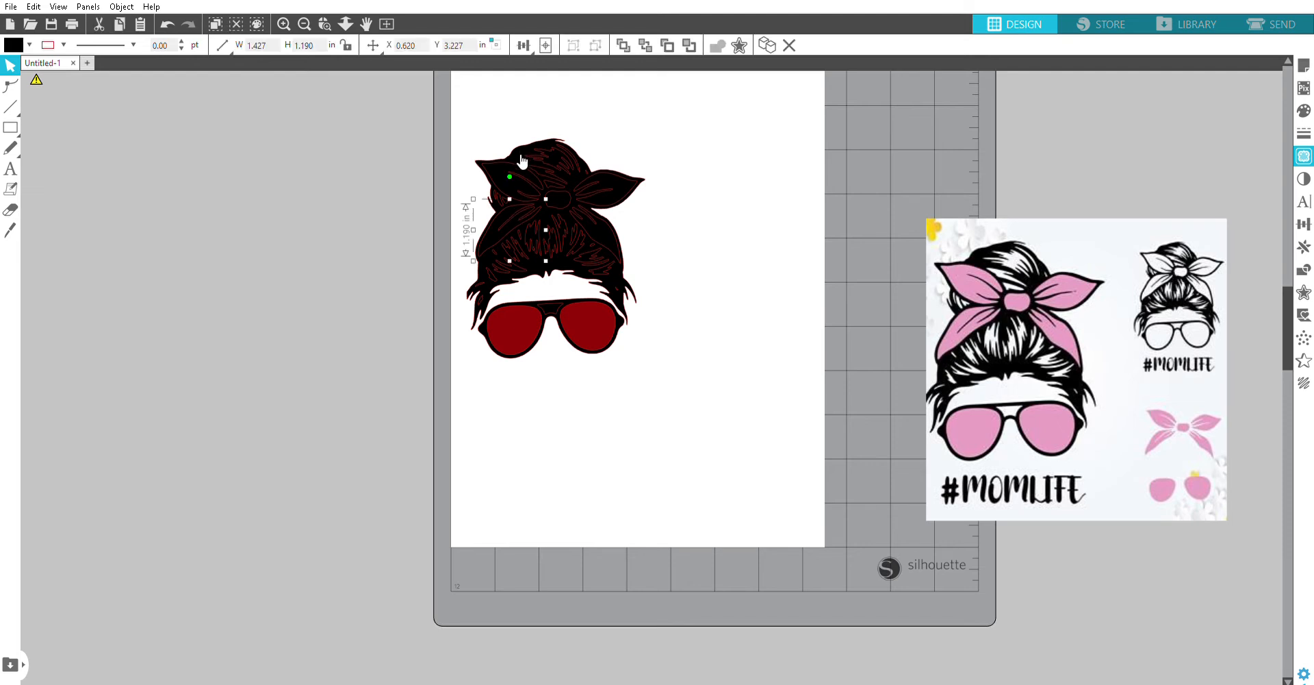
{"action": "left_click", "coordinate": [563, 192], "text": "shift"}
{"action": "left_click", "coordinate": [619, 182], "text": "shift"}
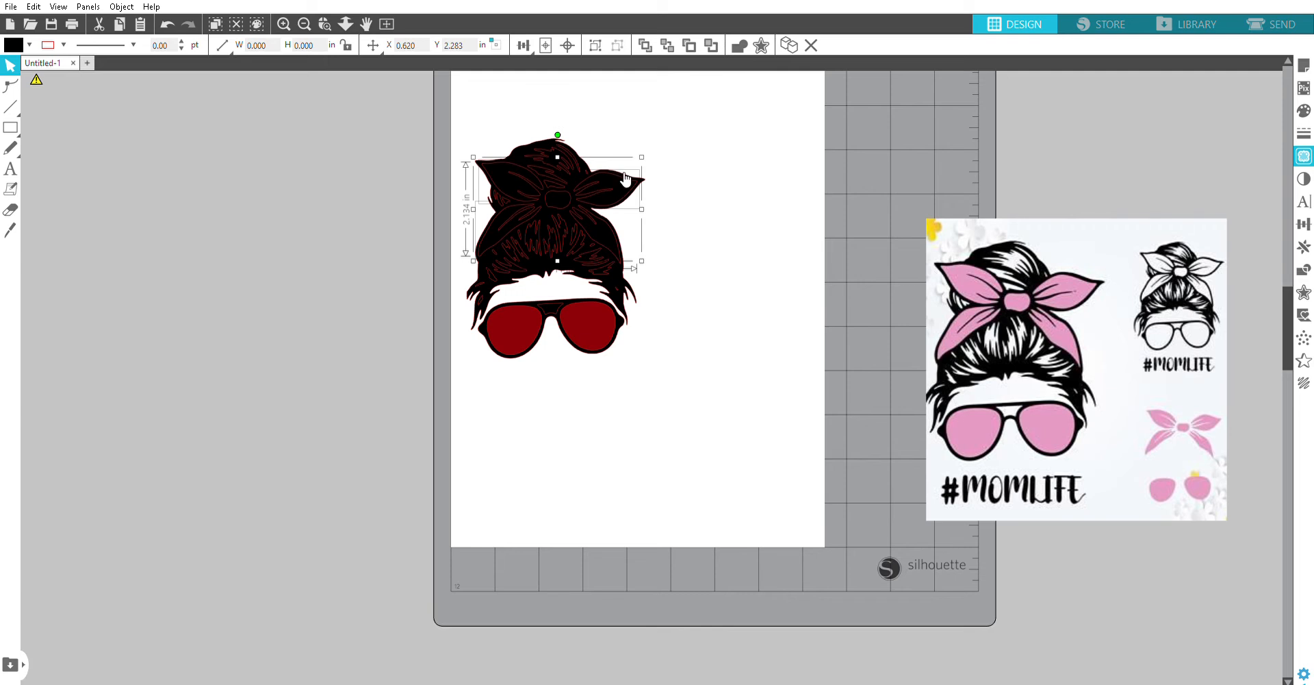
{"action": "left_click", "coordinate": [619, 236]}
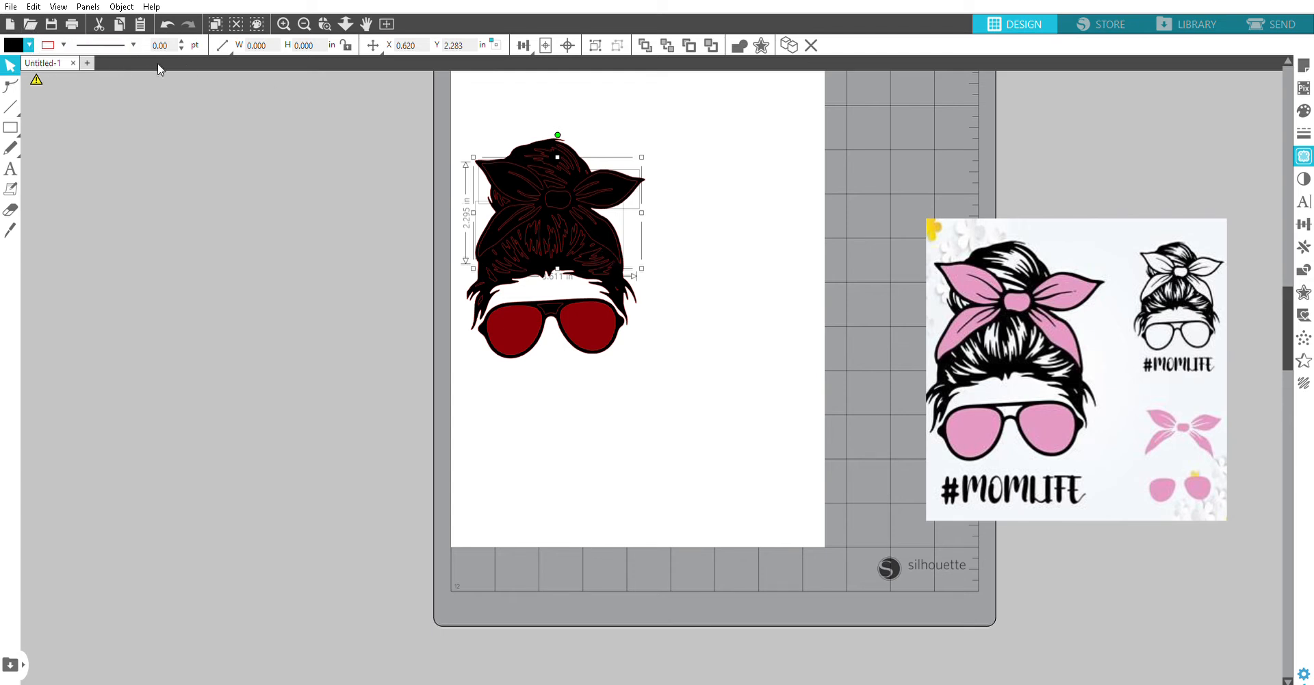
{"action": "left_click", "coordinate": [28, 46]}
{"action": "left_click", "coordinate": [47, 66]}
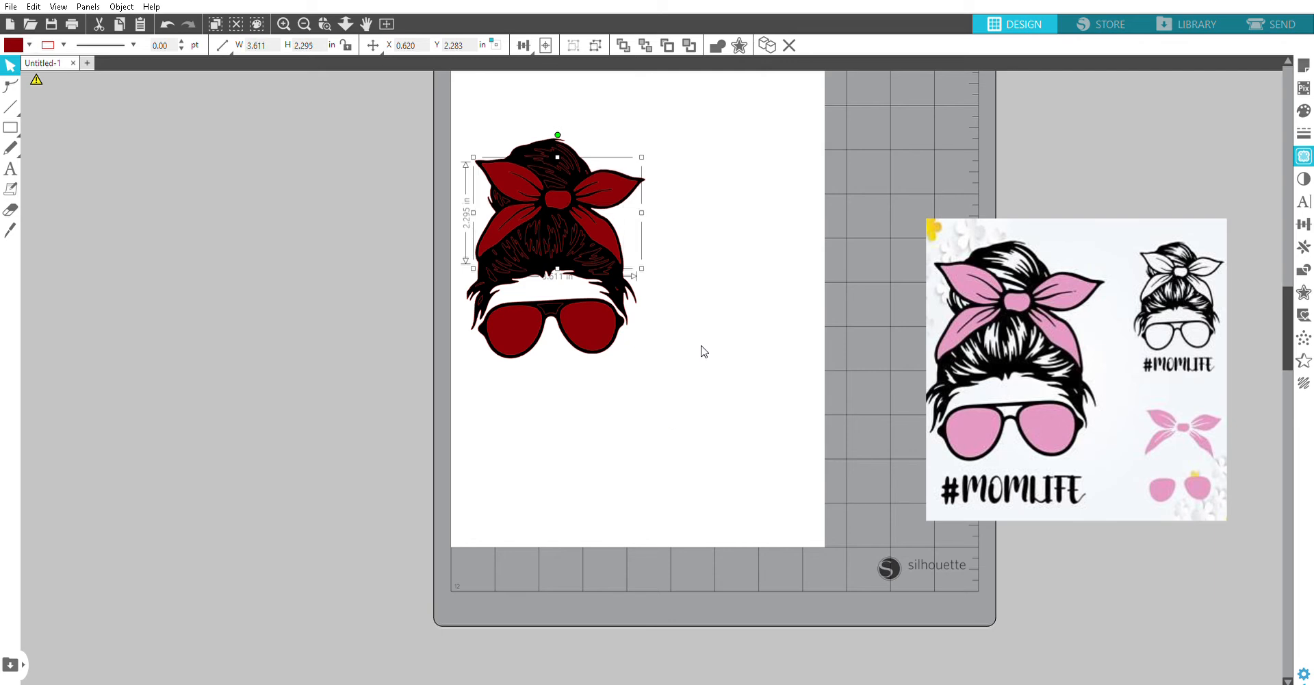
{"action": "left_click", "coordinate": [743, 327]}
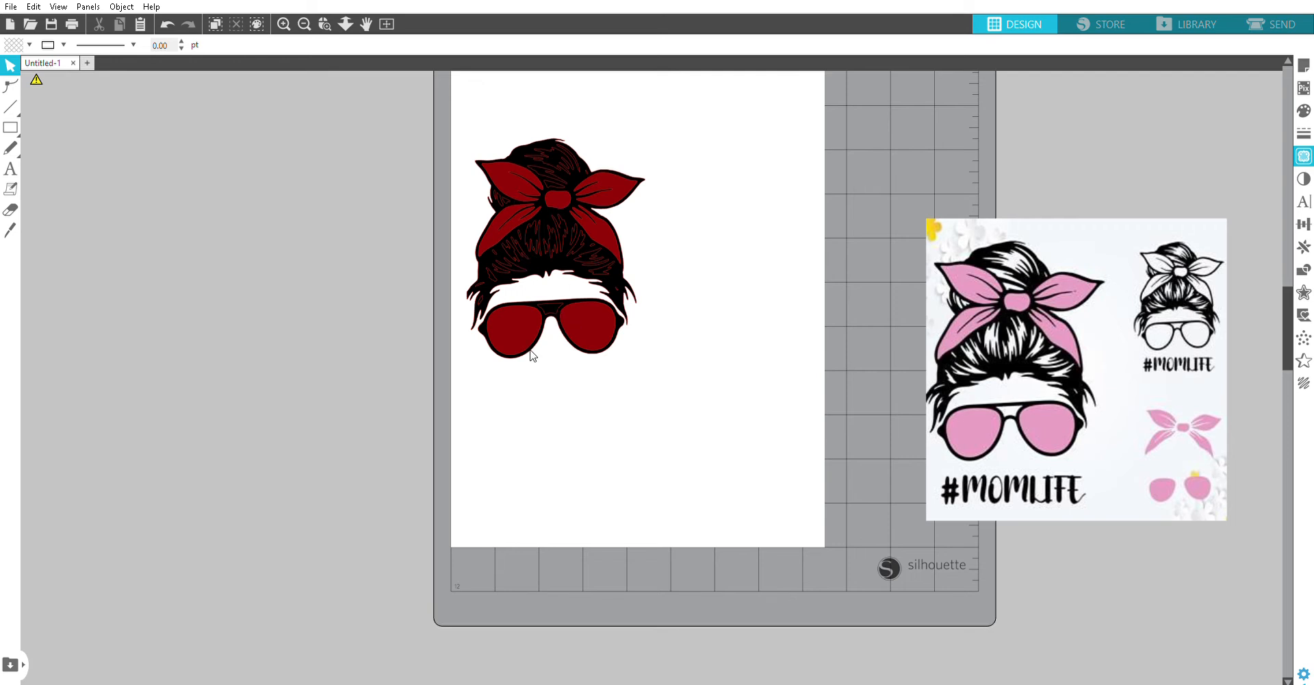
Step: Combine the black face and hair pieces into a compound path and send it behind the dark red bow and lenses
{"action": "left_click_drag", "start_coordinate": [447, 82], "coordinate": [720, 407]}
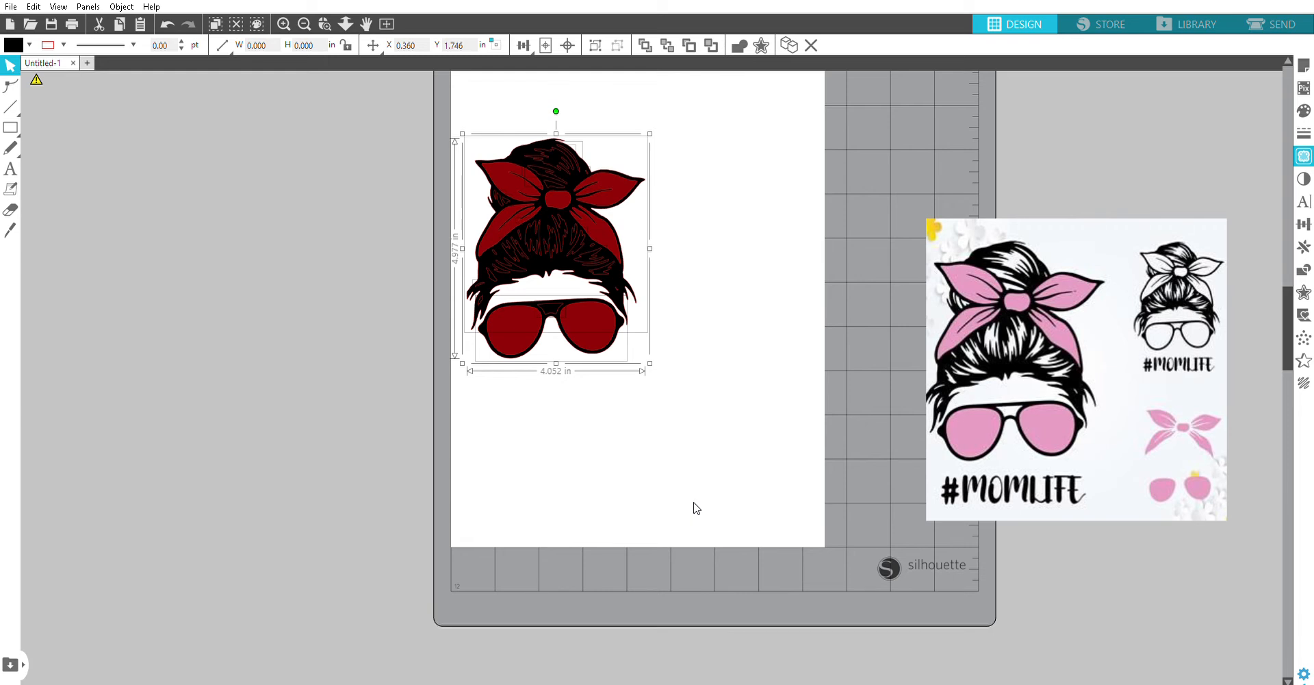
{"action": "key", "text": "ctrl+e"}
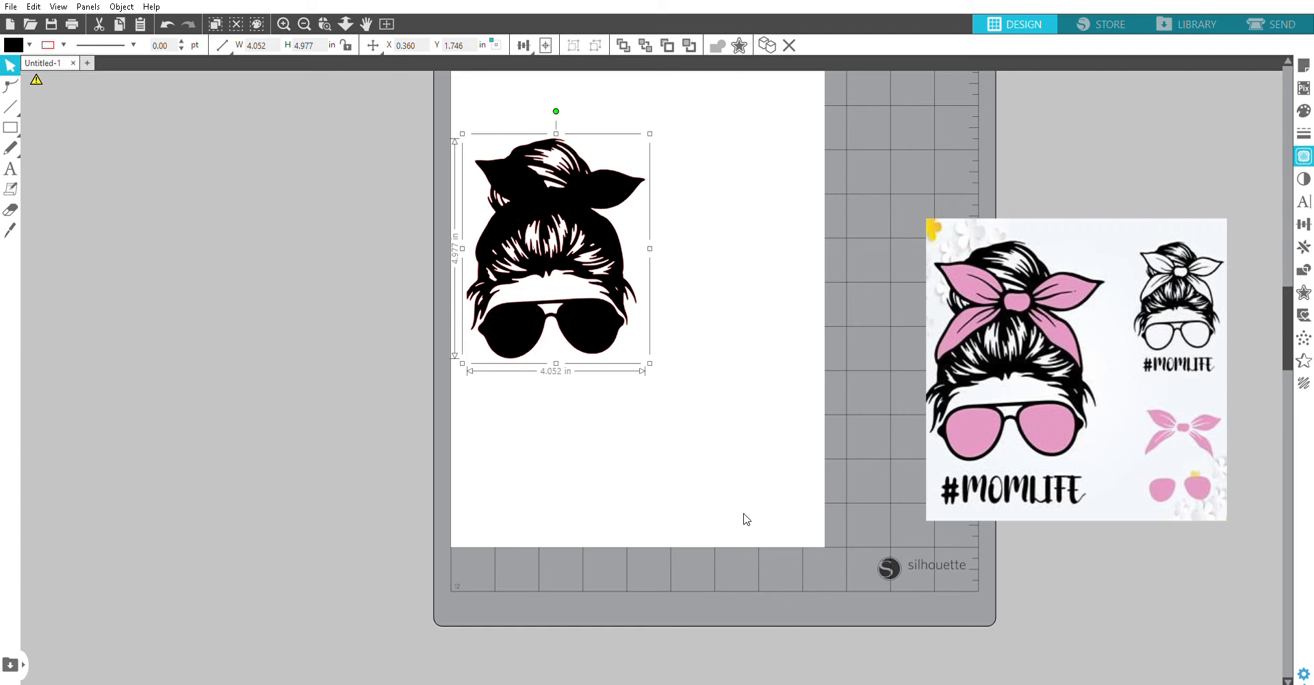
{"action": "key", "text": "ctrl+b"}
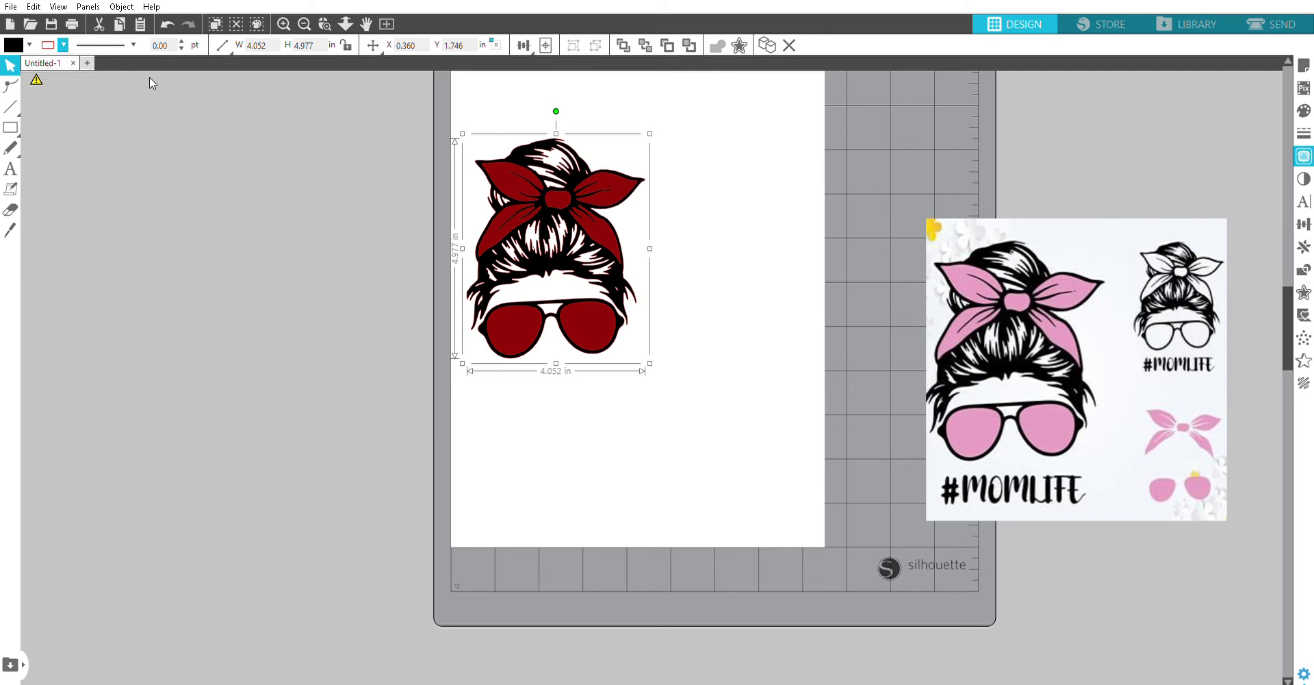
{"action": "left_click", "coordinate": [545, 243]}
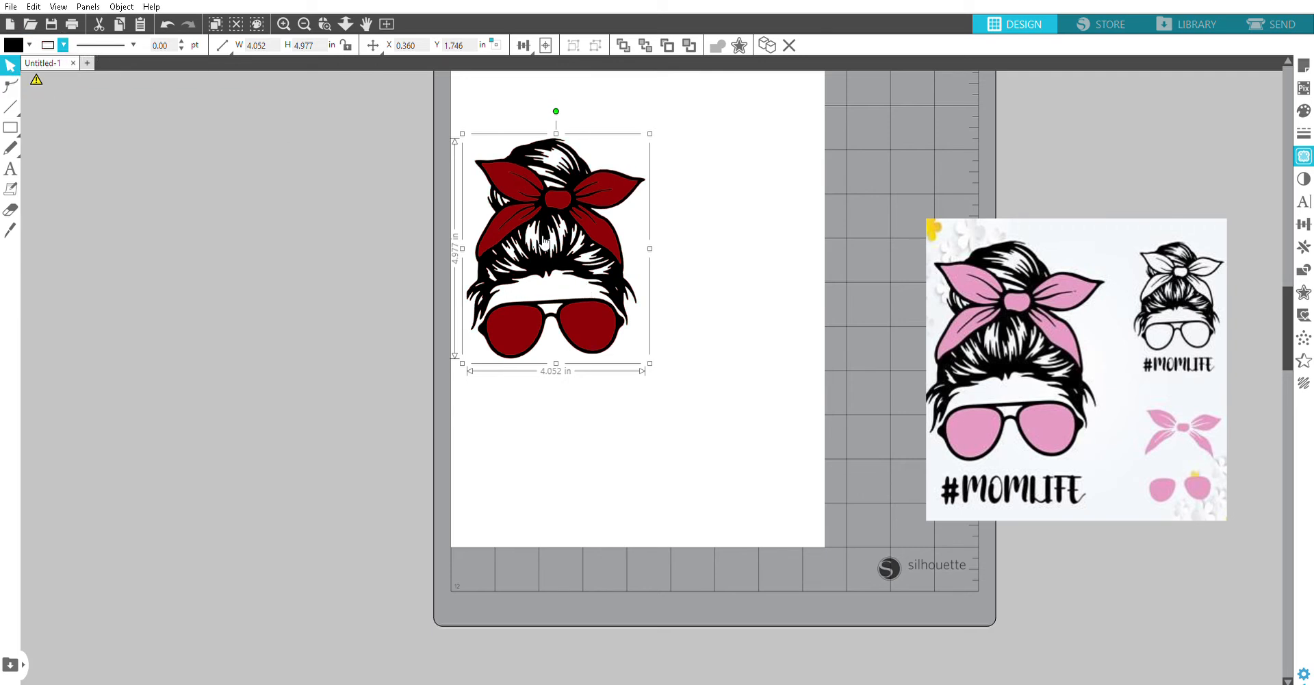
{"action": "left_click", "coordinate": [782, 303]}
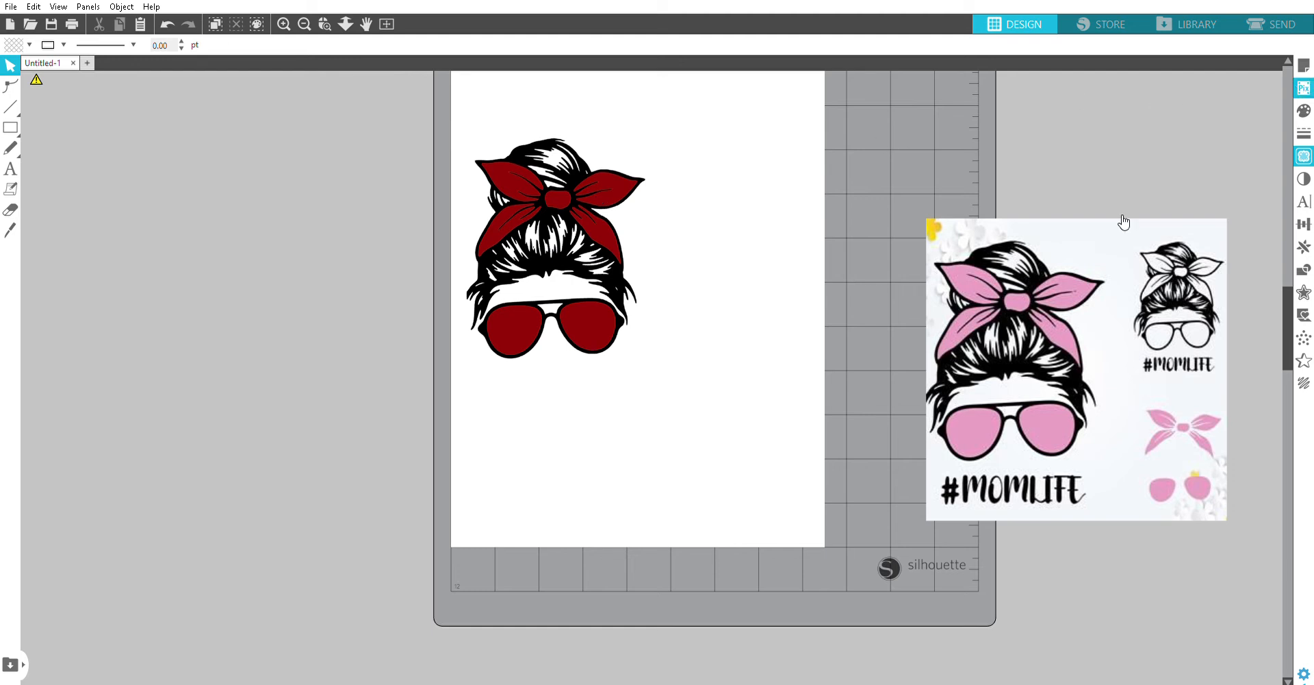
Step: Fill the headband bow and both sunglasses lenses with purple
{"action": "left_click", "coordinate": [593, 193]}
{"action": "left_click", "coordinate": [597, 186]}
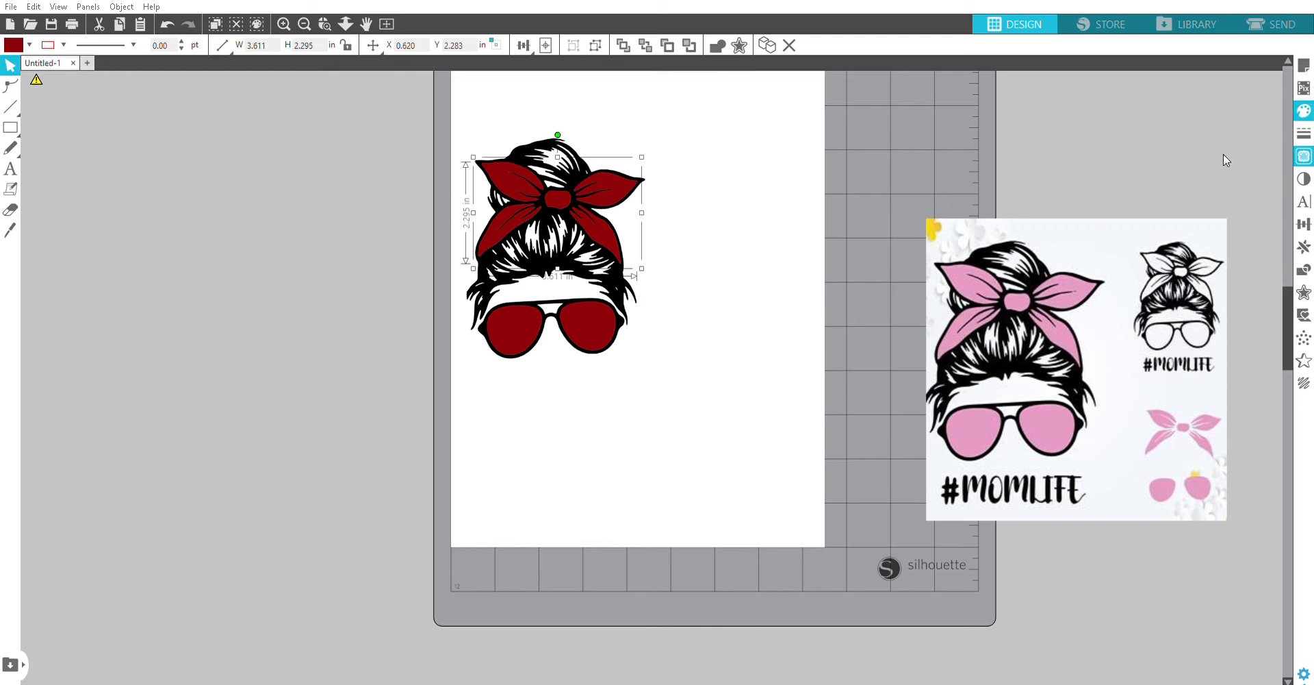
{"action": "left_click", "coordinate": [1135, 182]}
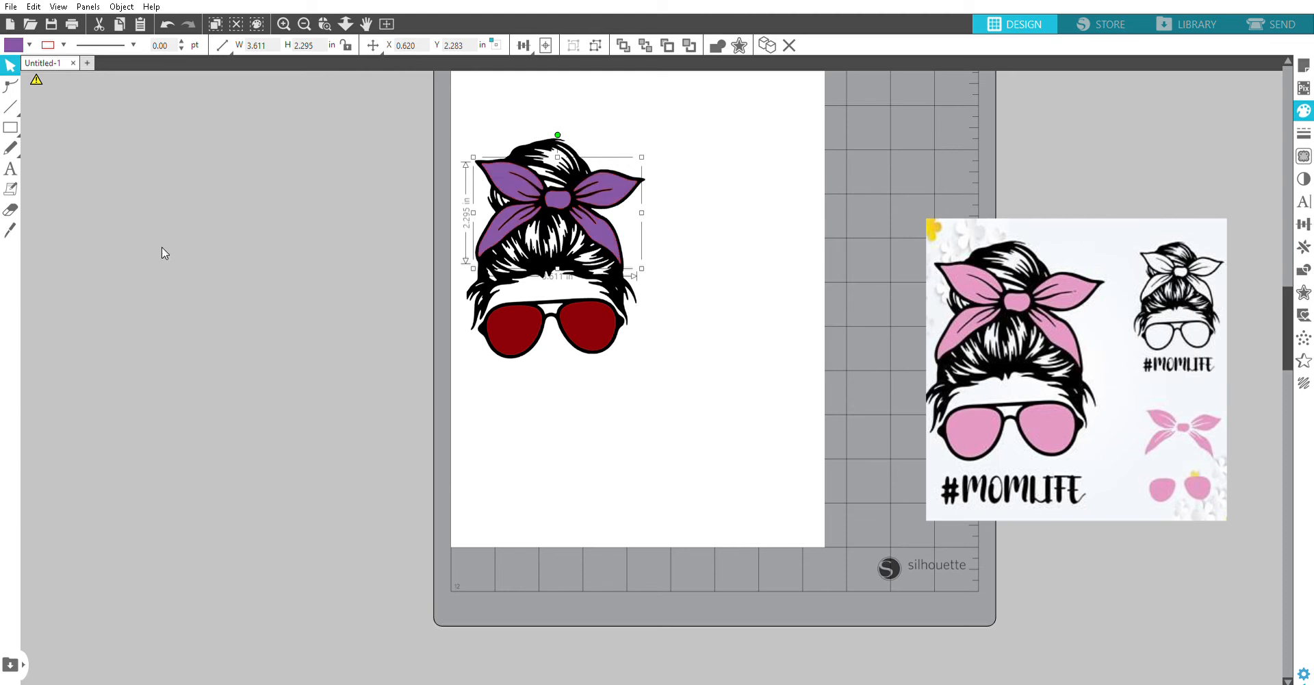
{"action": "key", "text": "Tab"}
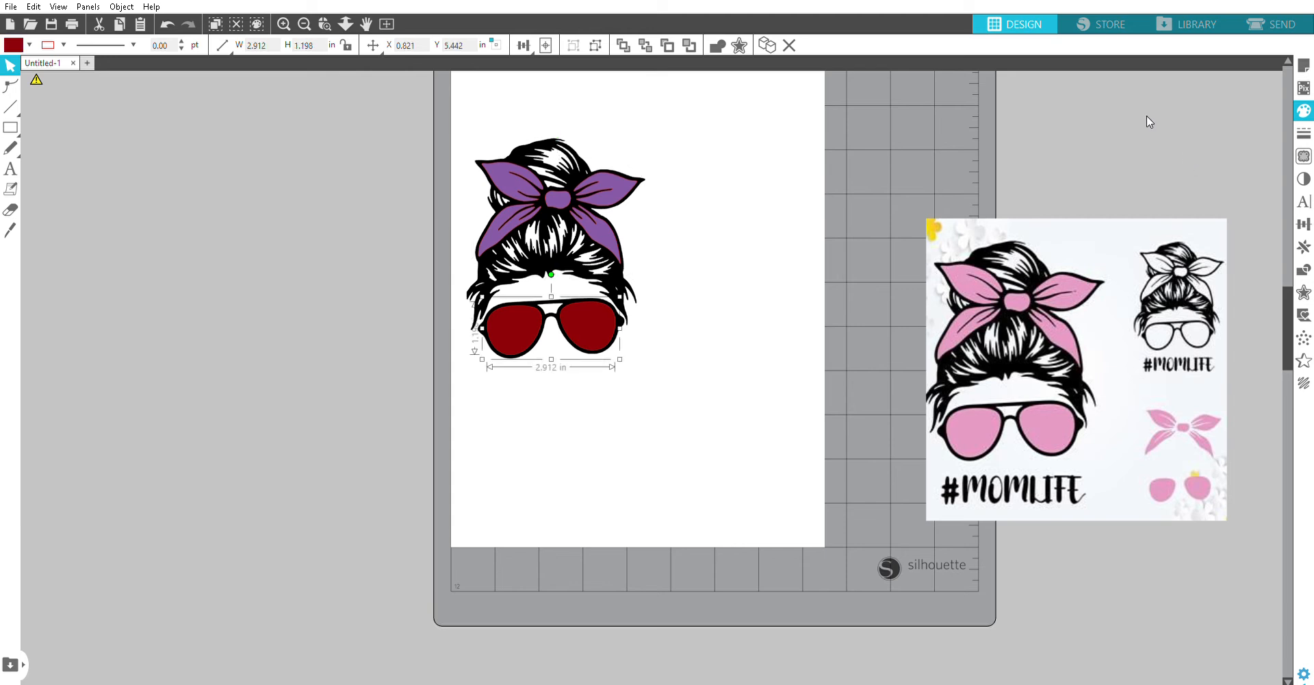
{"action": "left_click", "coordinate": [1095, 108]}
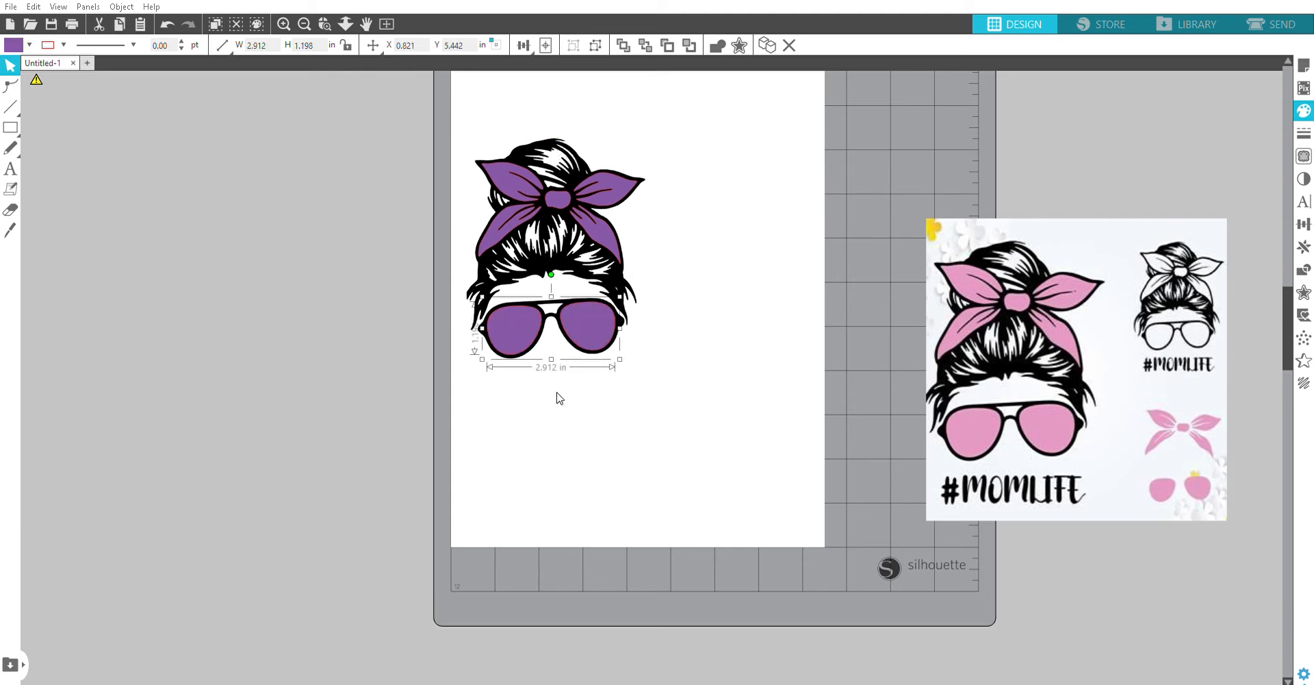
Step: Try placing the text "JJ" on one sunglasses lens, shrinking it to about 26 pt, and remove it
{"action": "left_click", "coordinate": [20, 180]}
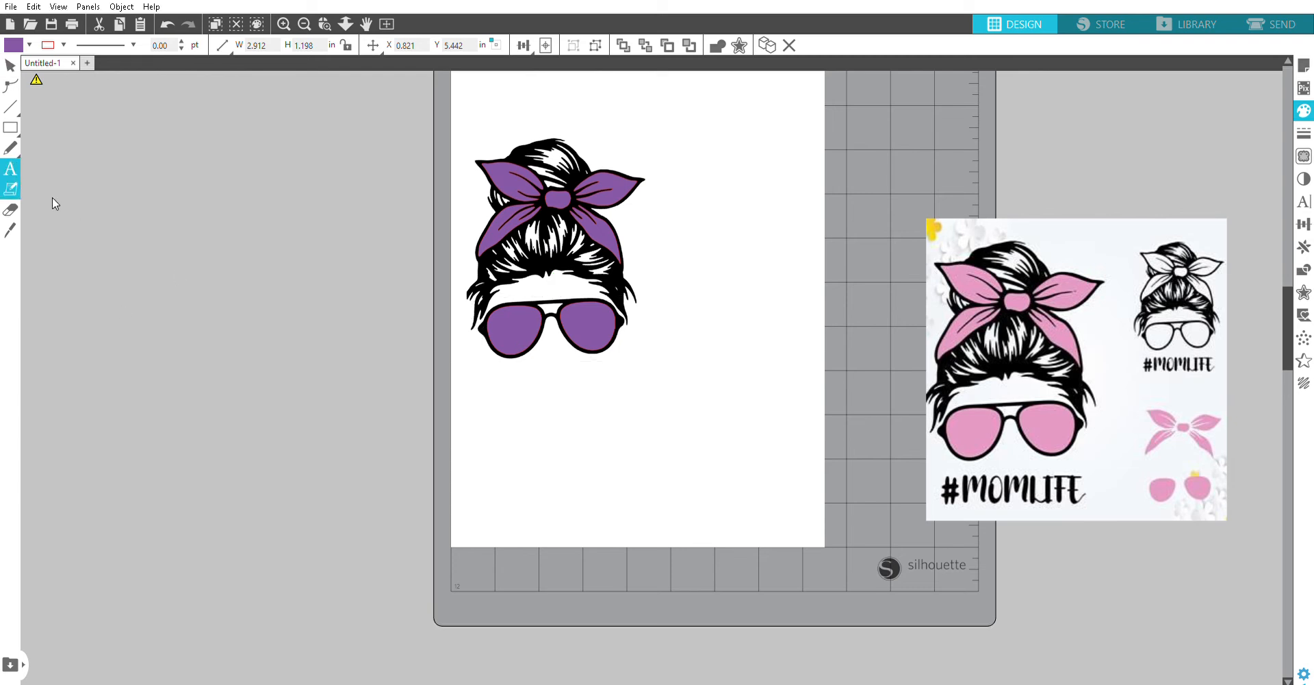
{"action": "left_click", "coordinate": [578, 315]}
{"action": "key", "text": "Escape"}
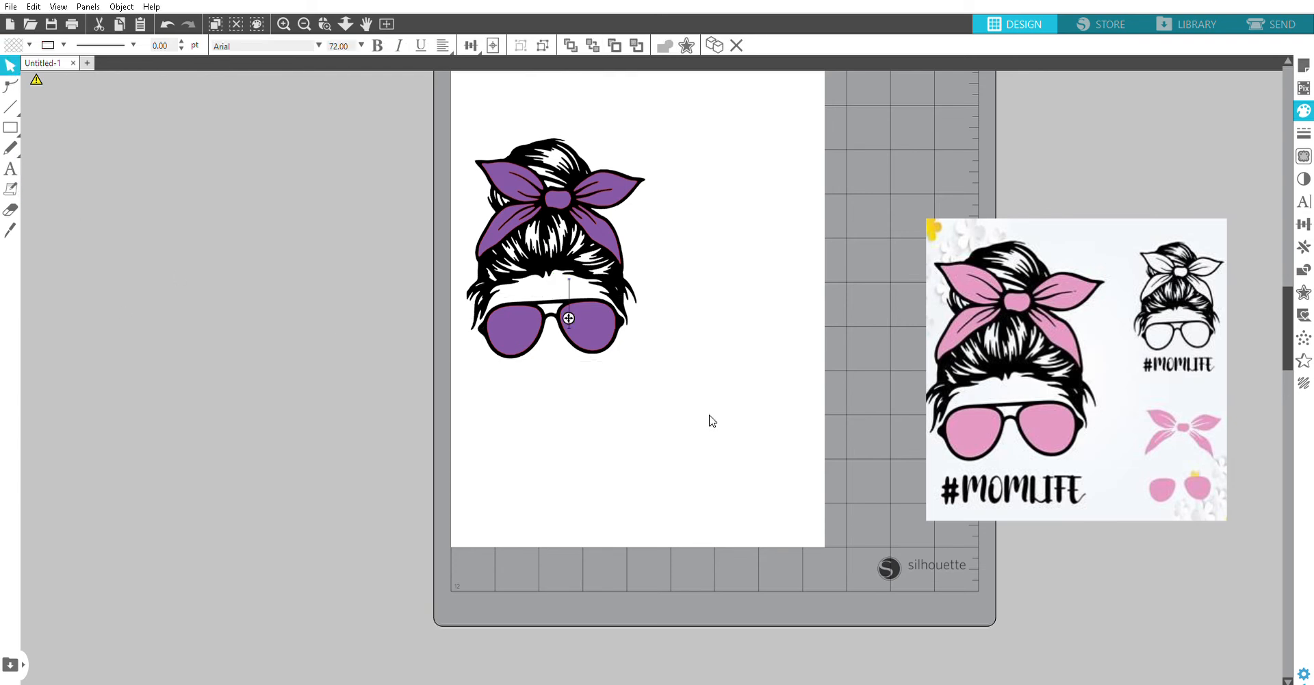
{"action": "type", "text": "JJ"}
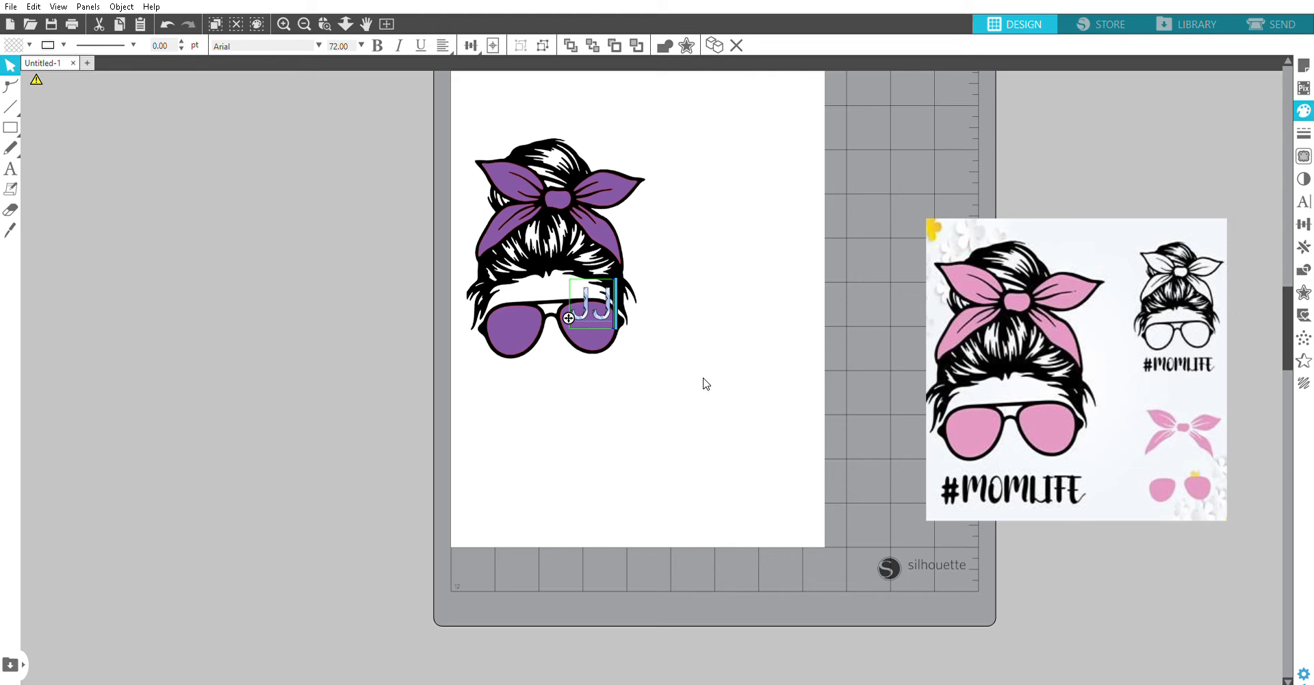
{"action": "left_click", "coordinate": [758, 402]}
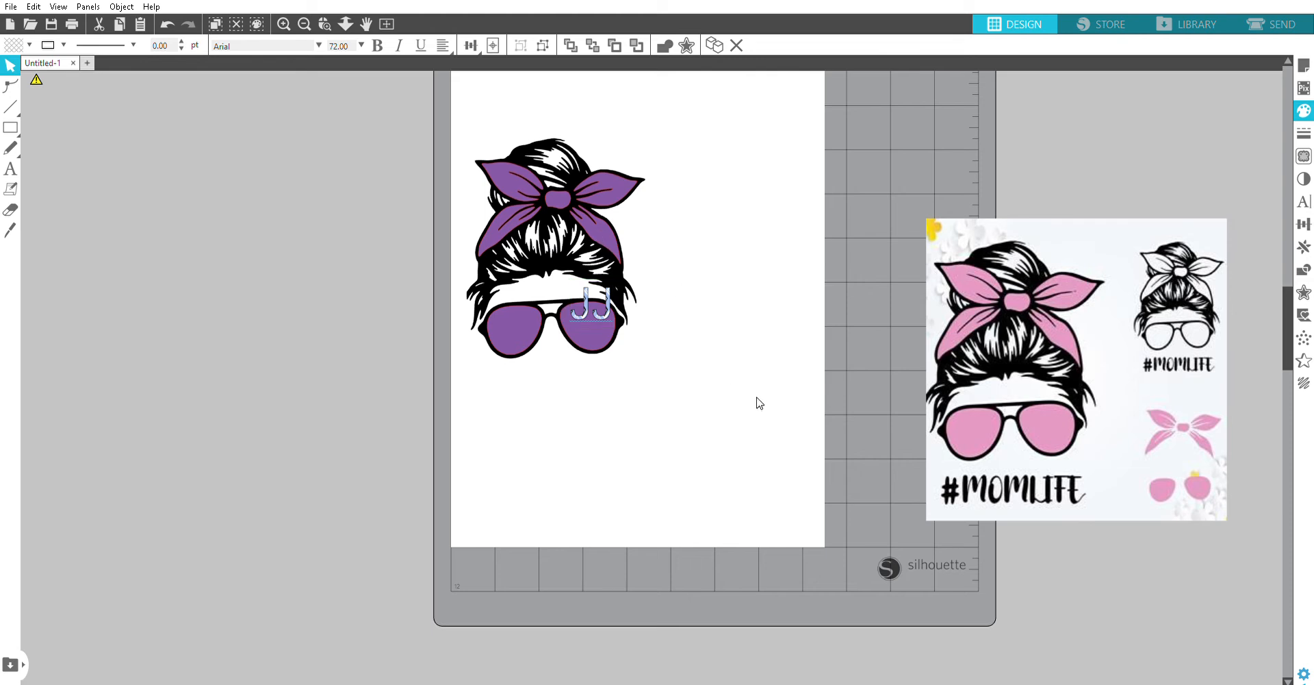
{"action": "left_click", "coordinate": [596, 286]}
{"action": "left_click_drag", "start_coordinate": [604, 302], "coordinate": [595, 318]}
{"action": "left_click", "coordinate": [574, 304]}
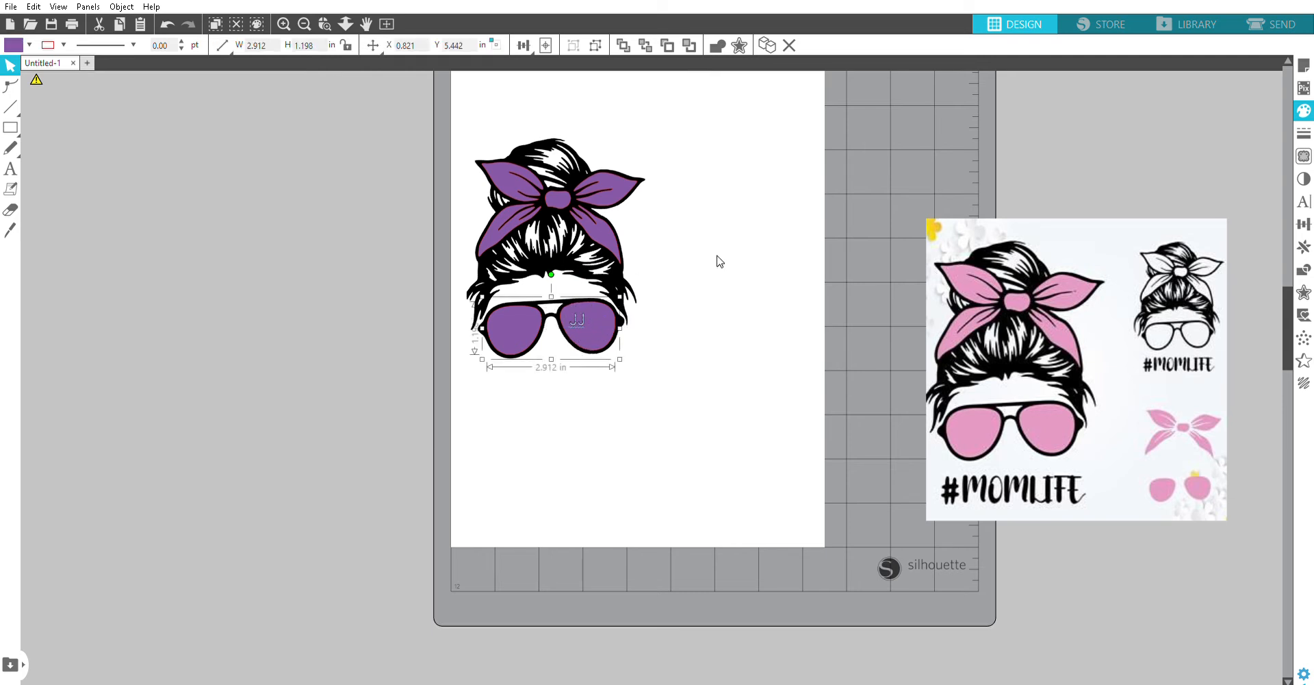
{"action": "left_click", "coordinate": [578, 318]}
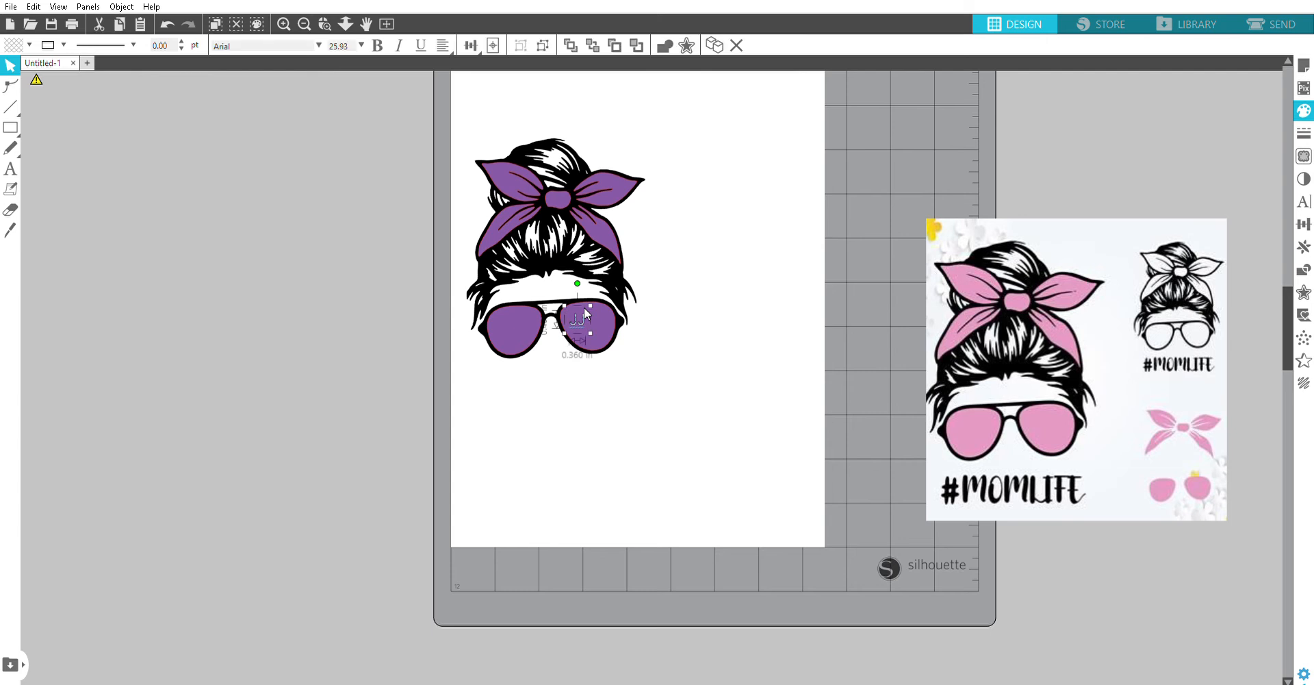
{"action": "left_click", "coordinate": [655, 446]}
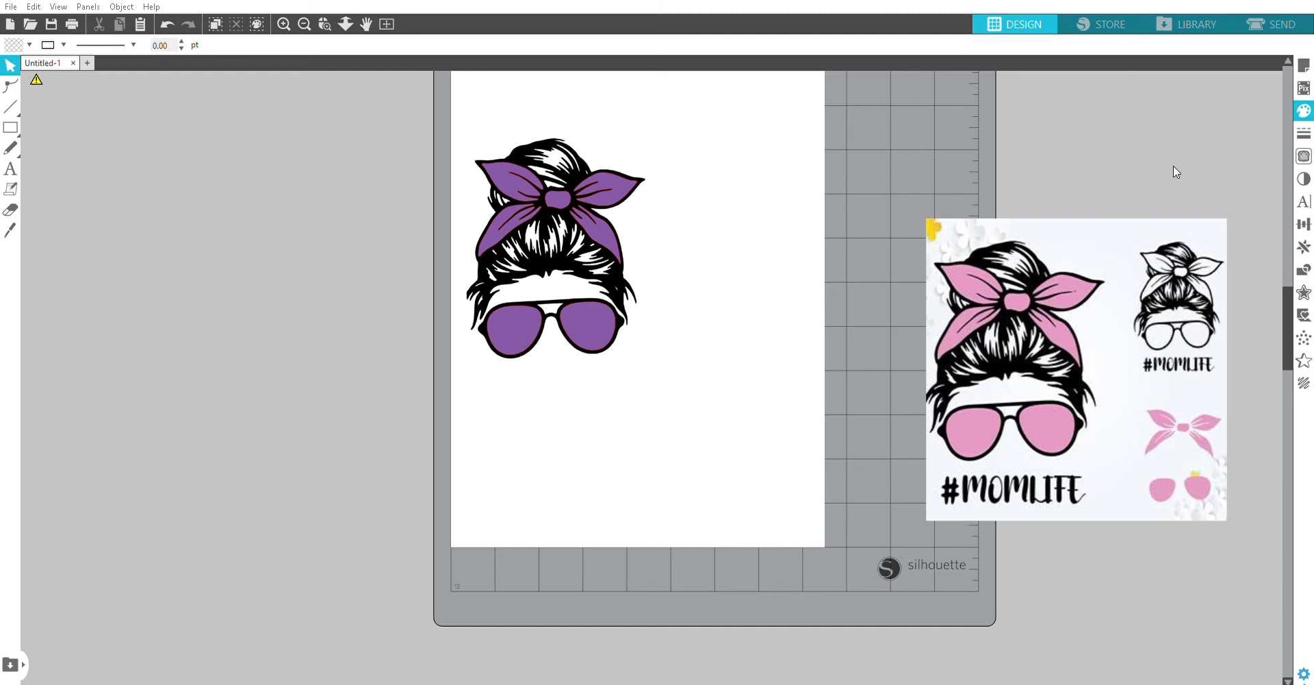
Step: Fill the headband bow with the pink and orange striped pattern
{"action": "left_click", "coordinate": [600, 184]}
{"action": "left_click", "coordinate": [669, 196]}
{"action": "left_click", "coordinate": [542, 187]}
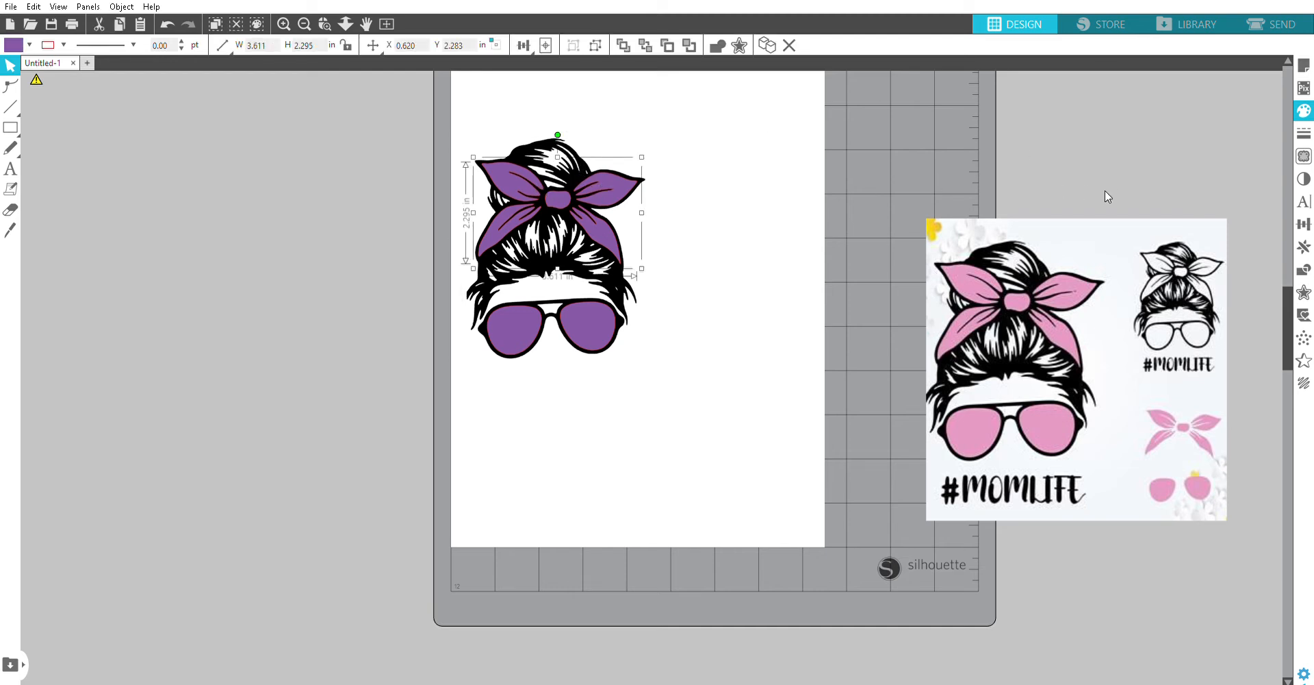
{"action": "left_click", "coordinate": [1186, 218]}
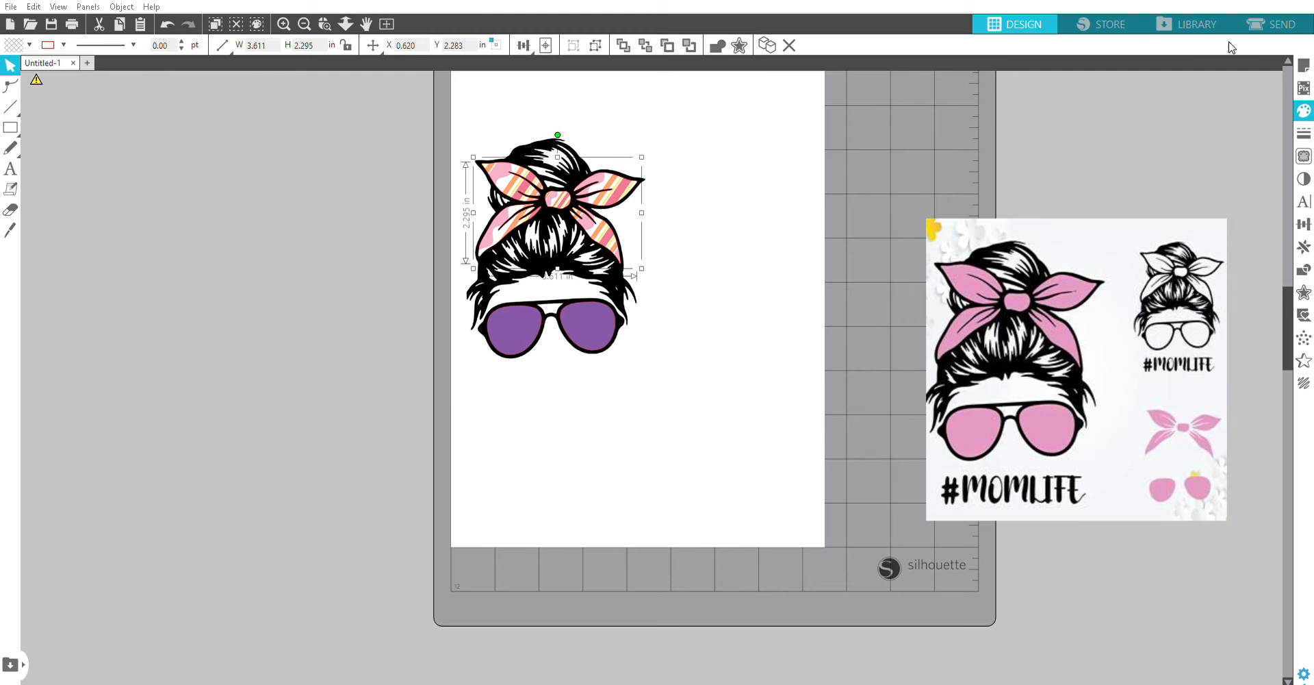
Step: Fill both lenses with the pink and teal polka-dot pattern and enlarge its dots
{"action": "left_click", "coordinate": [630, 317]}
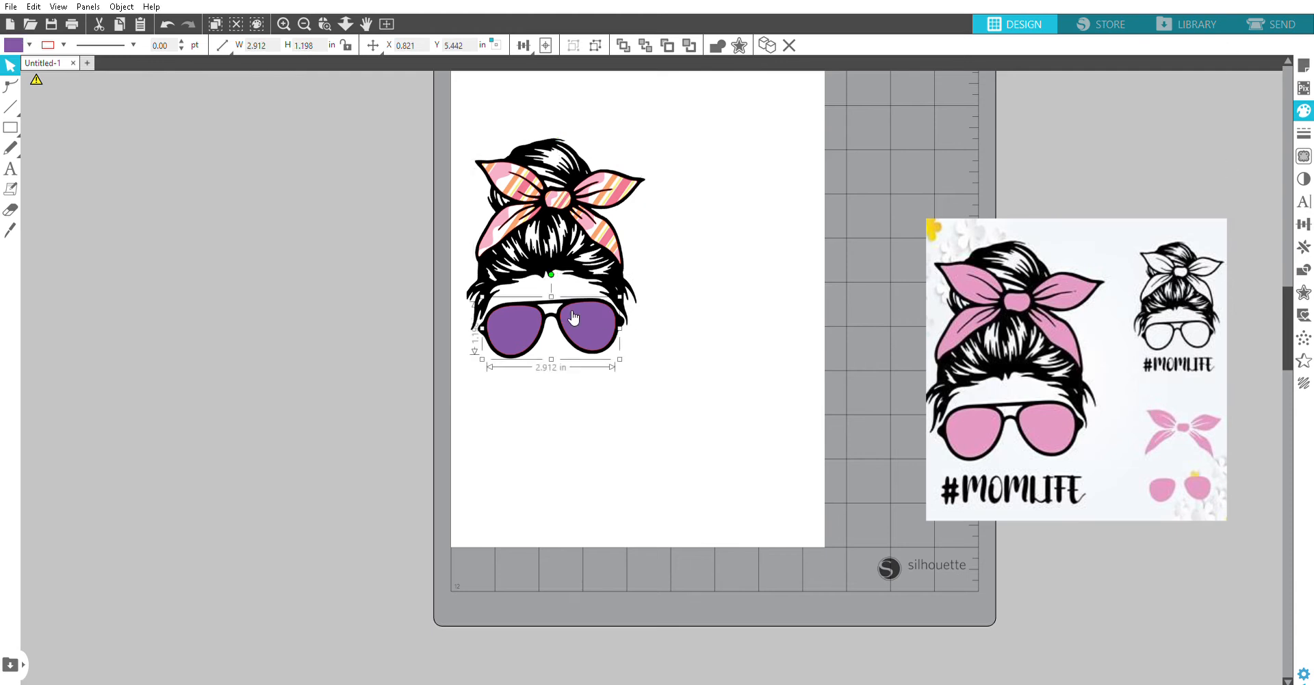
{"action": "left_click", "coordinate": [1107, 115]}
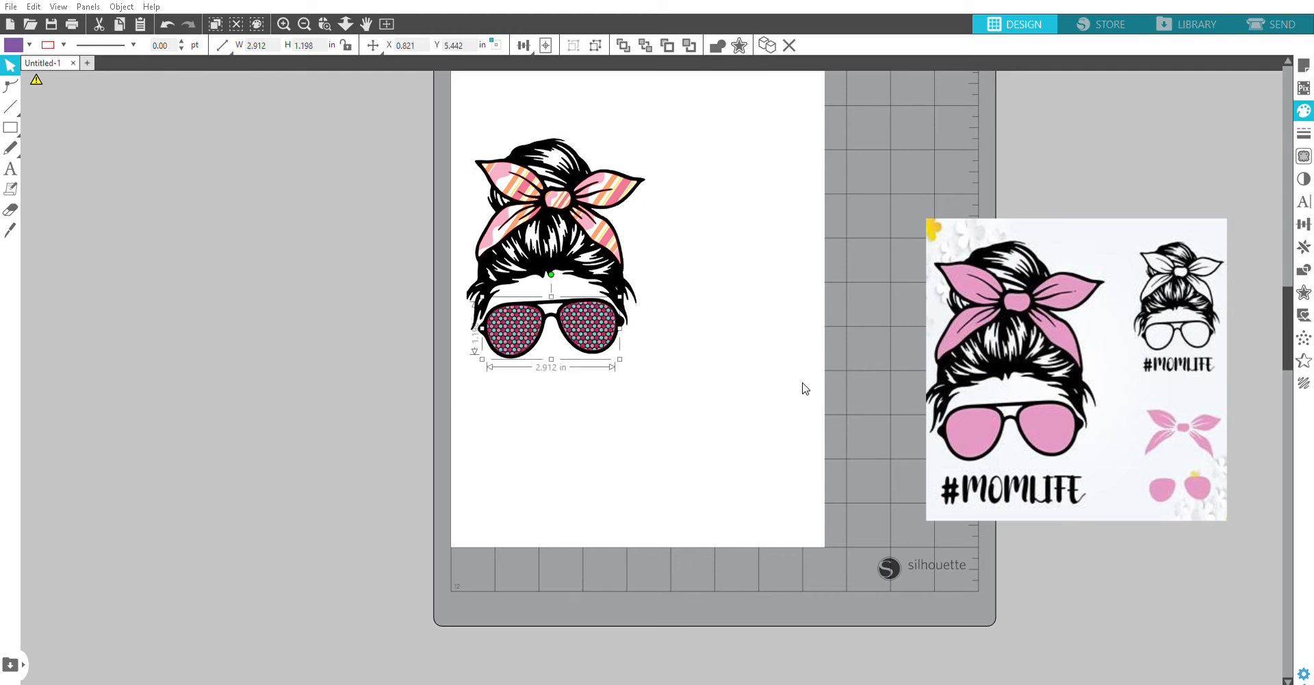
{"action": "left_click_drag", "start_coordinate": [1162, 447], "coordinate": [1207, 449]}
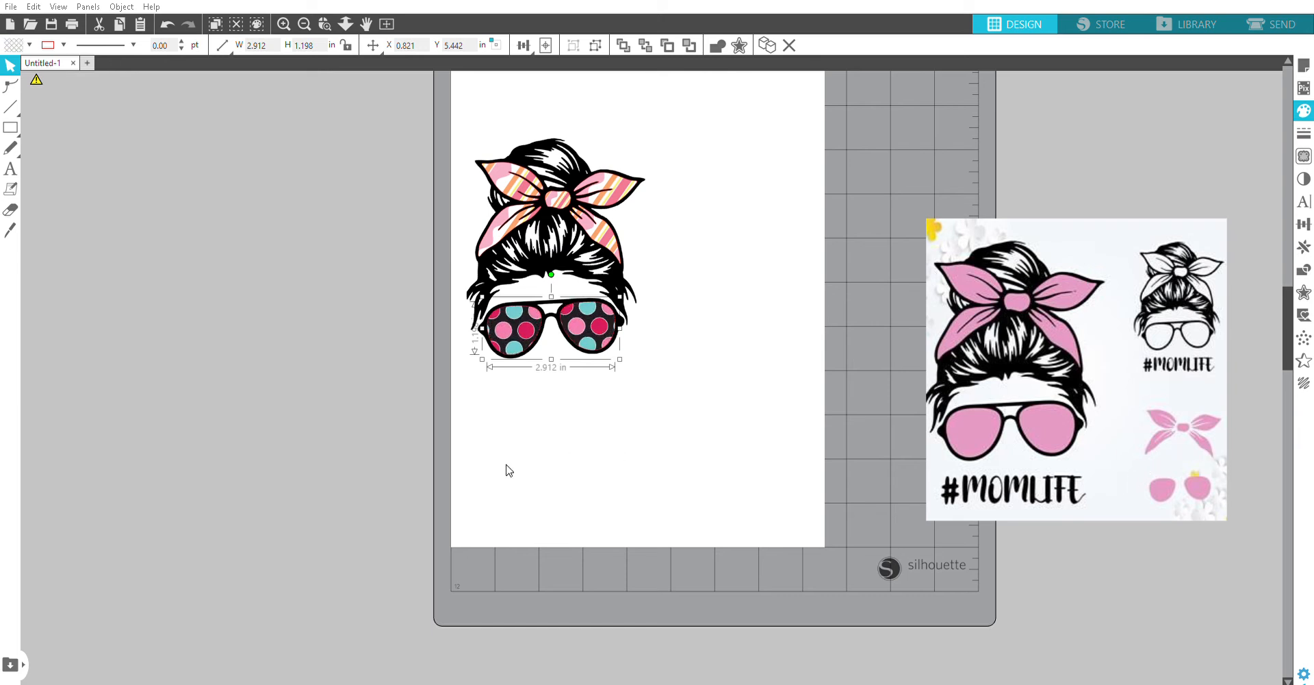
Step: Move the #MOMLIFE reference image farther away from the page, leaving the space beside the mat clear
{"action": "left_click", "coordinate": [10, 169]}
{"action": "left_click", "coordinate": [481, 392]}
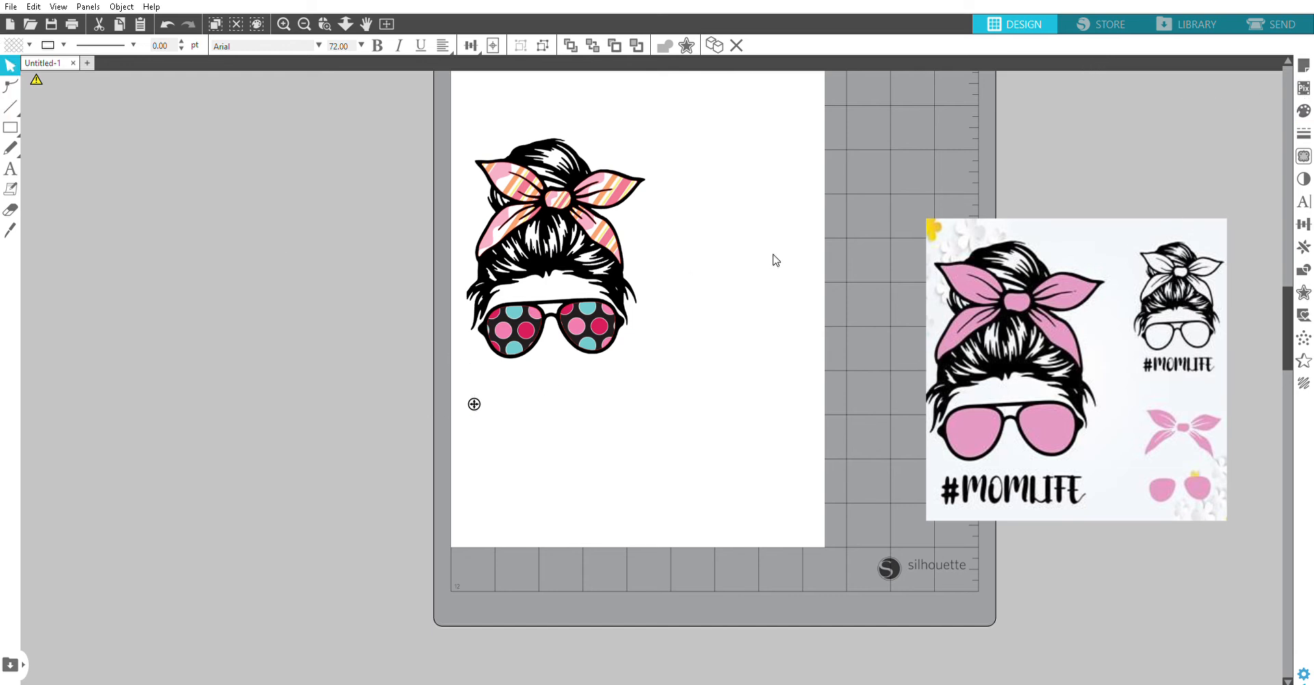
{"action": "left_click_drag", "start_coordinate": [1139, 344], "coordinate": [1307, 416]}
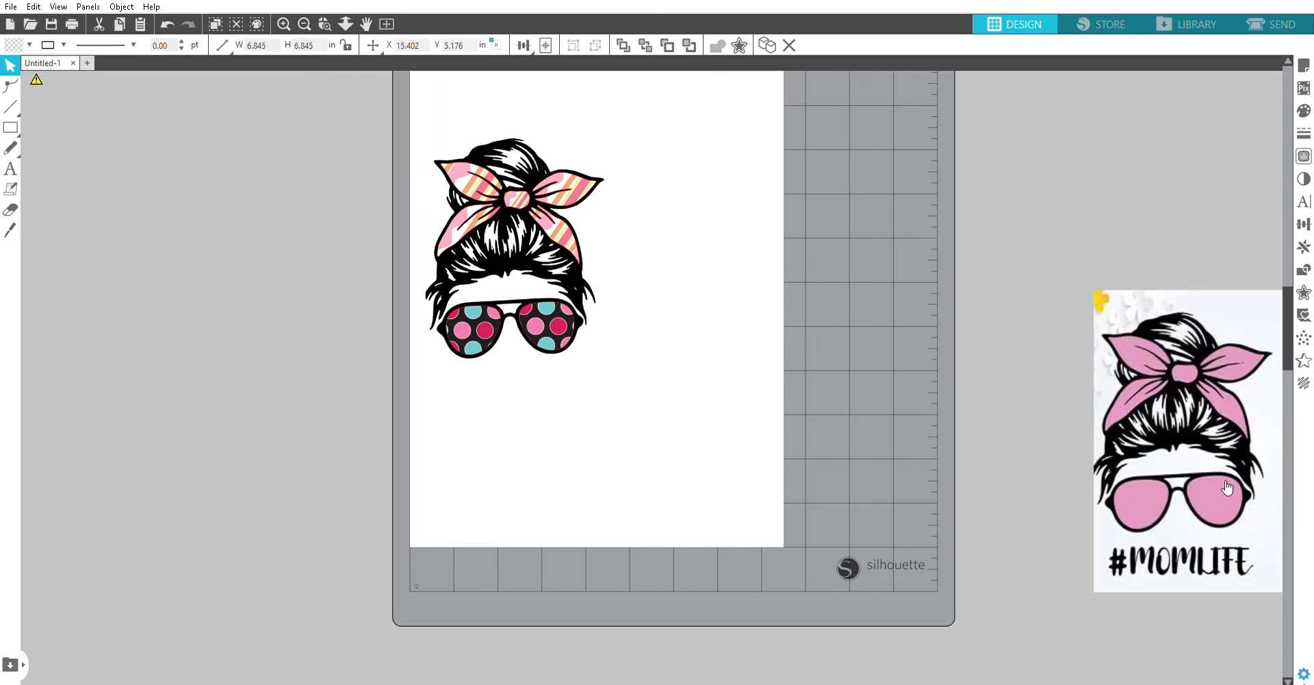
{"action": "left_click", "coordinate": [1175, 616]}
{"action": "left_click", "coordinate": [503, 182]}
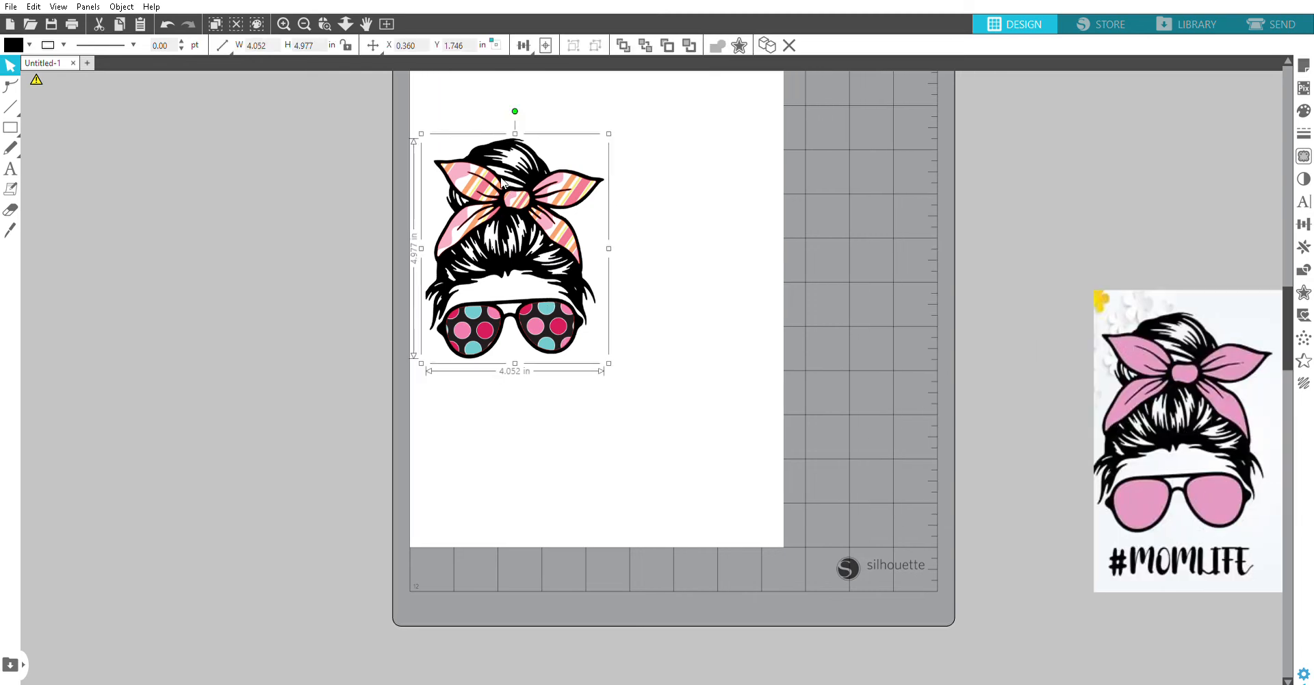
{"action": "left_click", "coordinate": [707, 402]}
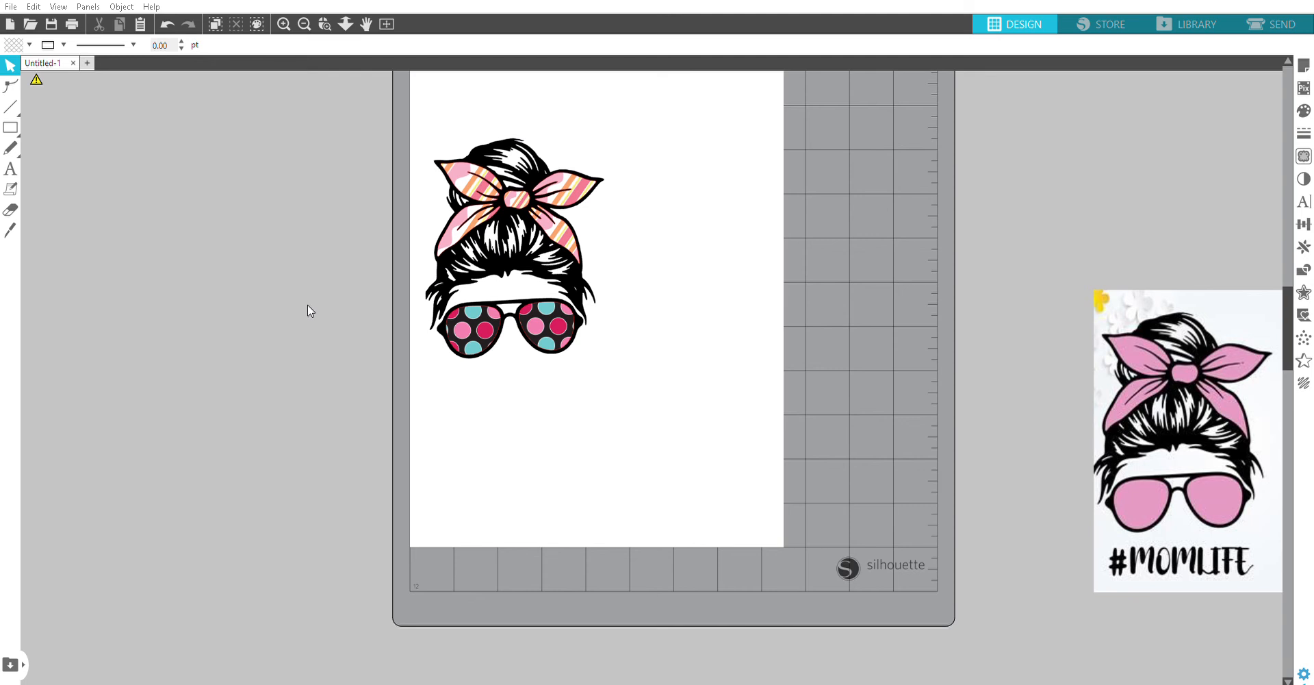
Step: Bring in the Alabama fabric and football field images, and scale the fabric to about 7.93 in square over the face
{"action": "key", "text": "ctrl+v"}
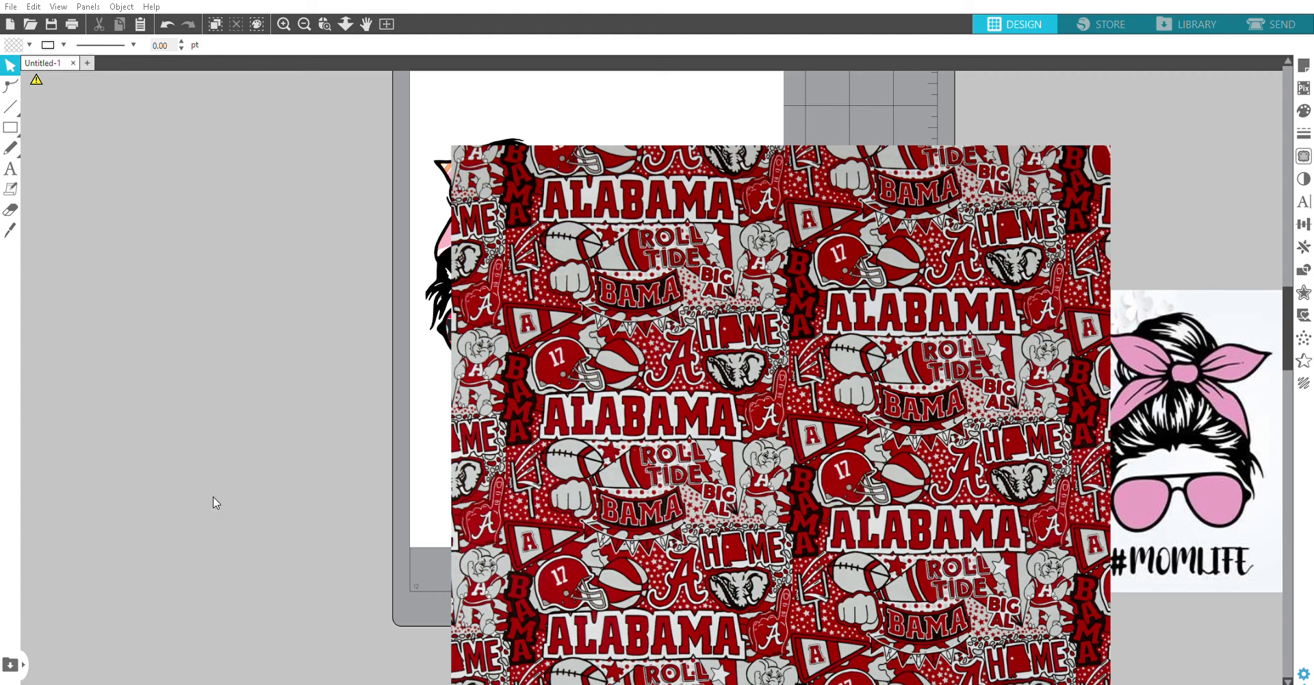
{"action": "key", "text": "ctrl+v"}
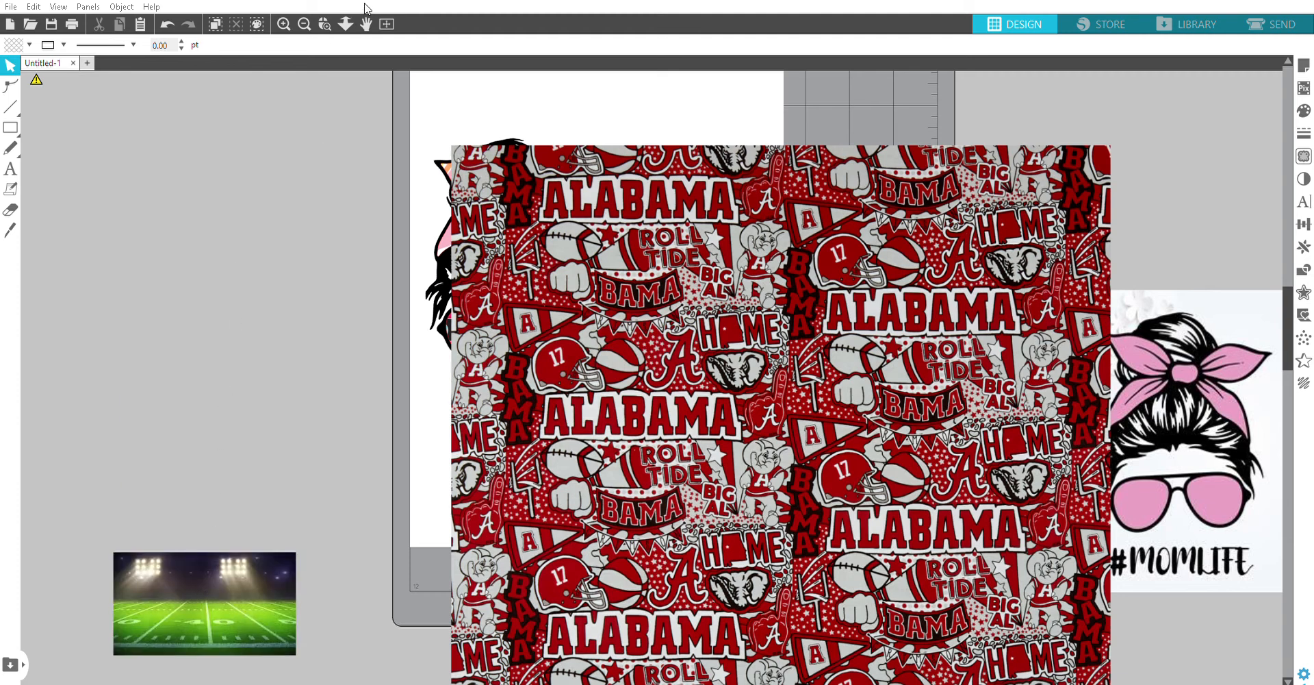
{"action": "left_click_drag", "start_coordinate": [775, 238], "coordinate": [613, 247]}
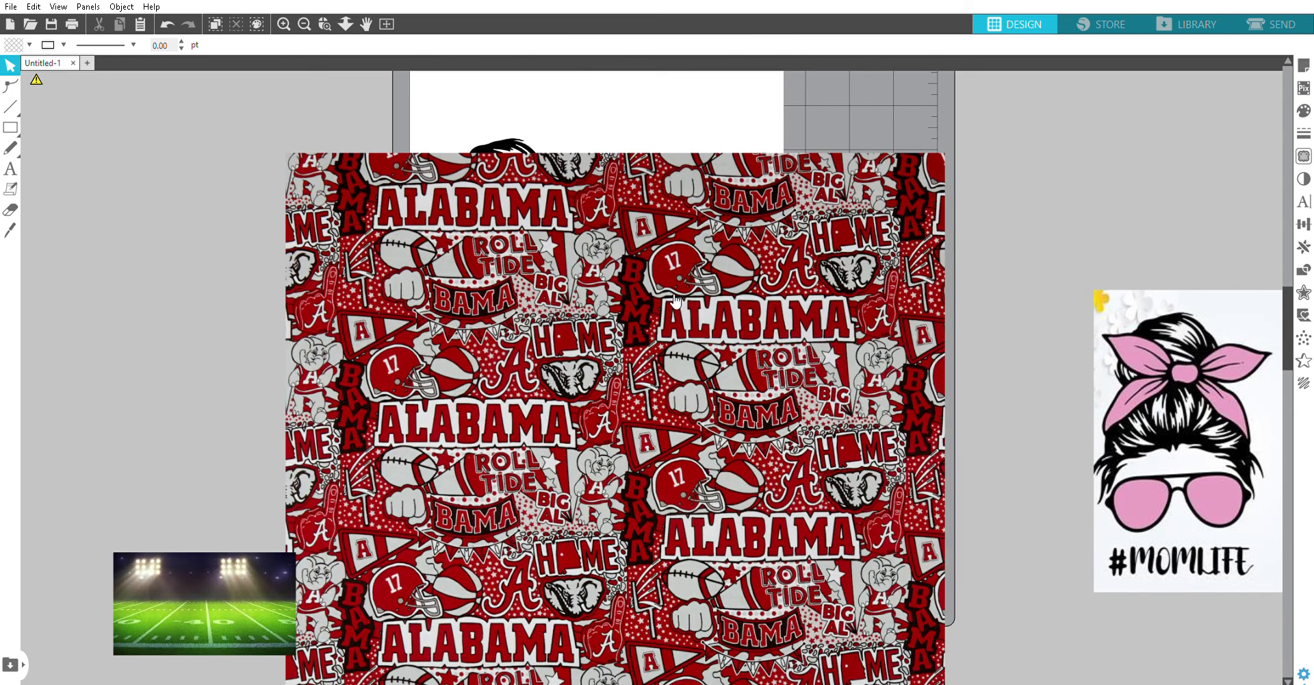
{"action": "left_click_drag", "start_coordinate": [956, 139], "coordinate": [670, 182]}
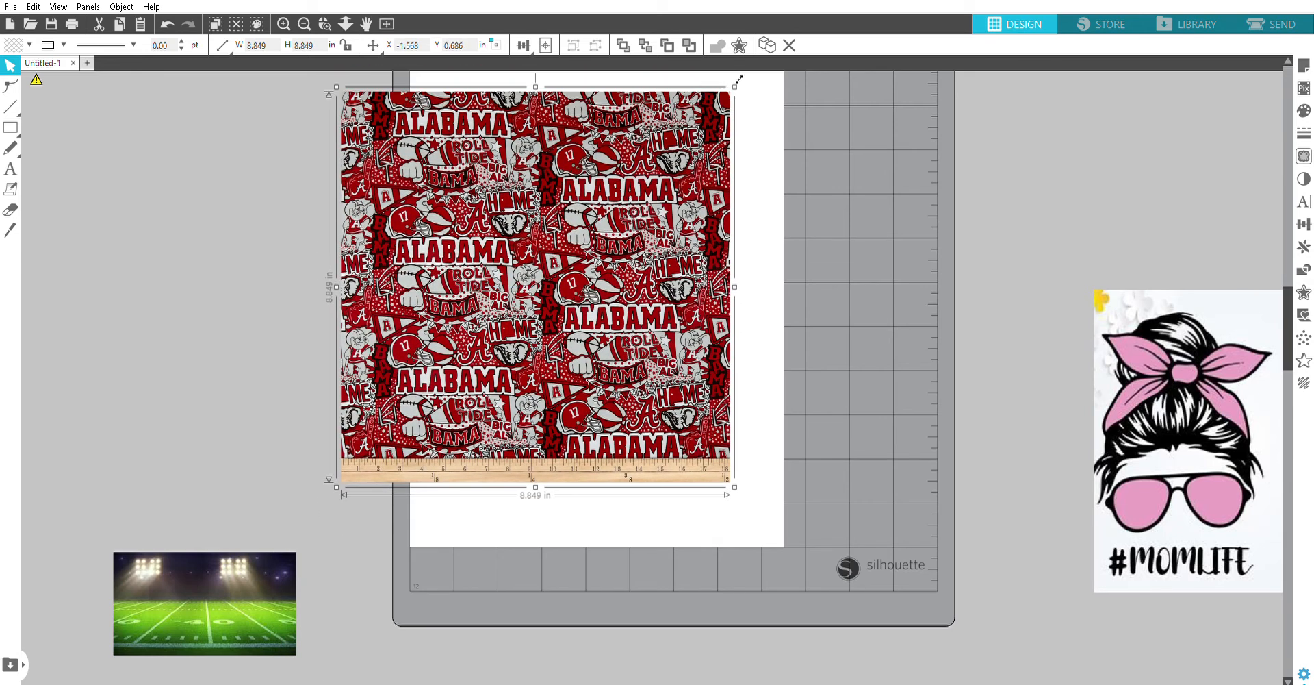
{"action": "left_click_drag", "start_coordinate": [720, 109], "coordinate": [708, 133]}
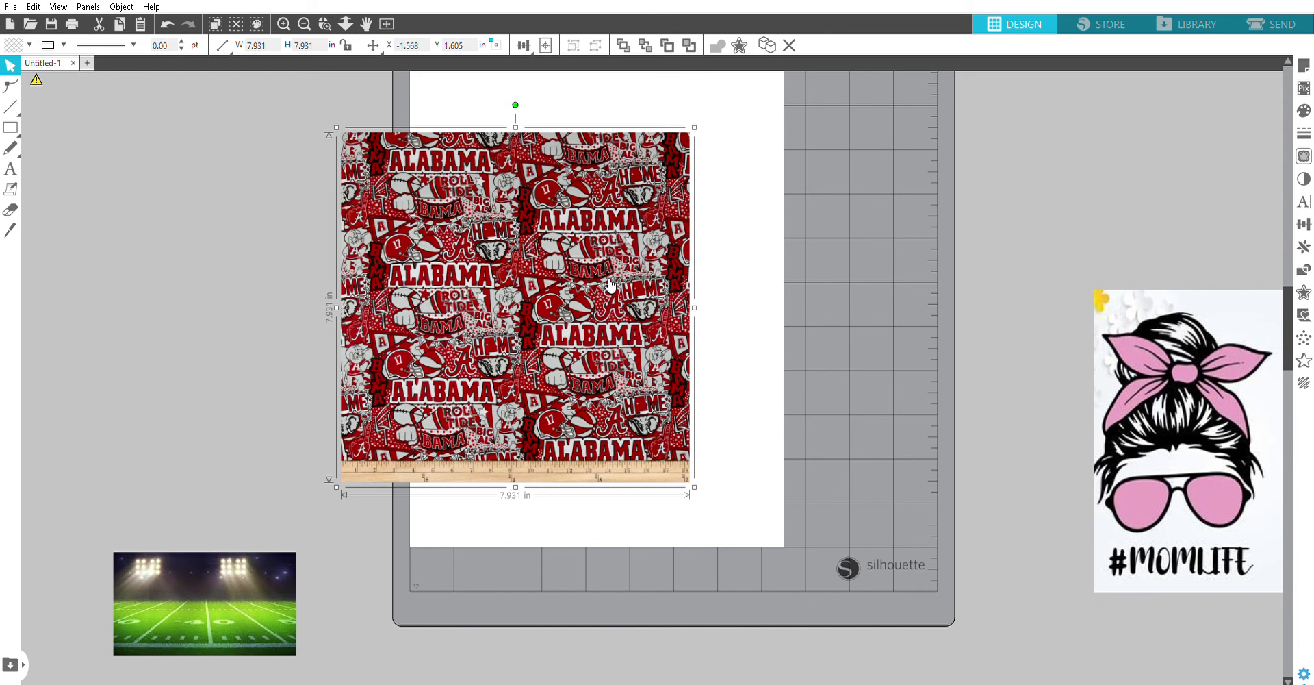
{"action": "left_click_drag", "start_coordinate": [674, 361], "coordinate": [600, 282]}
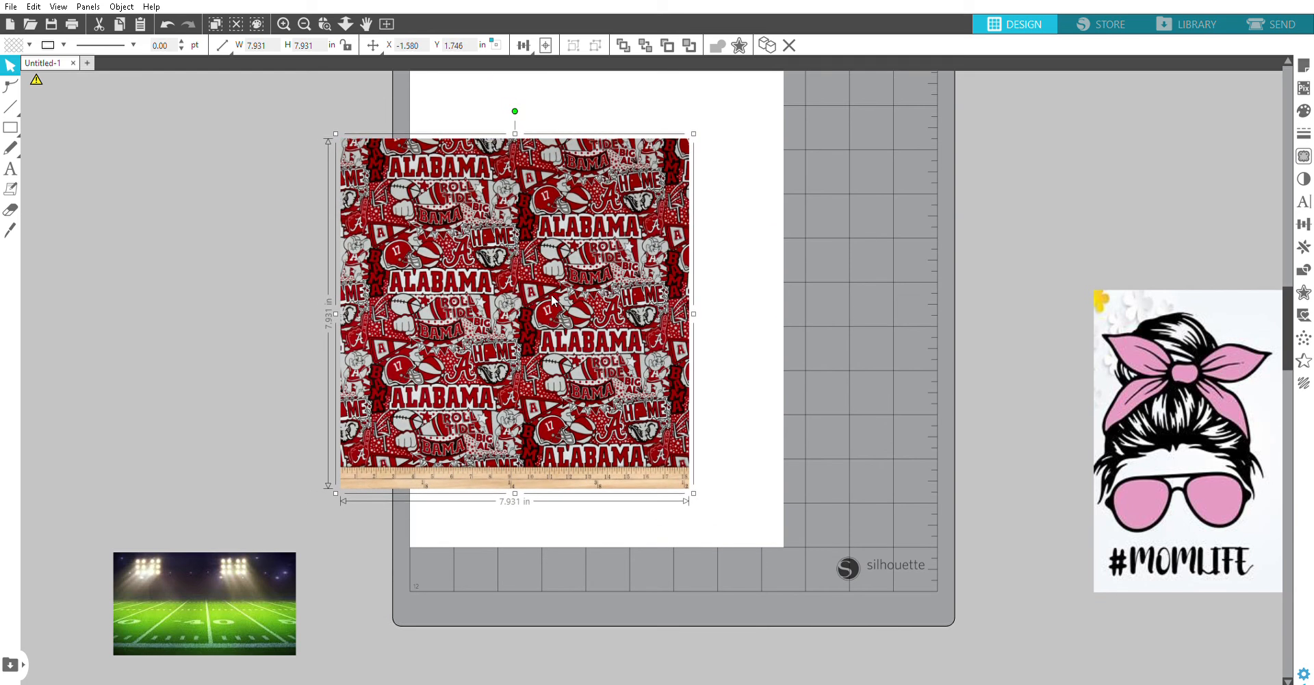
Step: Send the Alabama fabric image behind the design, squash it to about 4.29 in high, and position it under the whole bow
{"action": "left_click", "coordinate": [595, 552]}
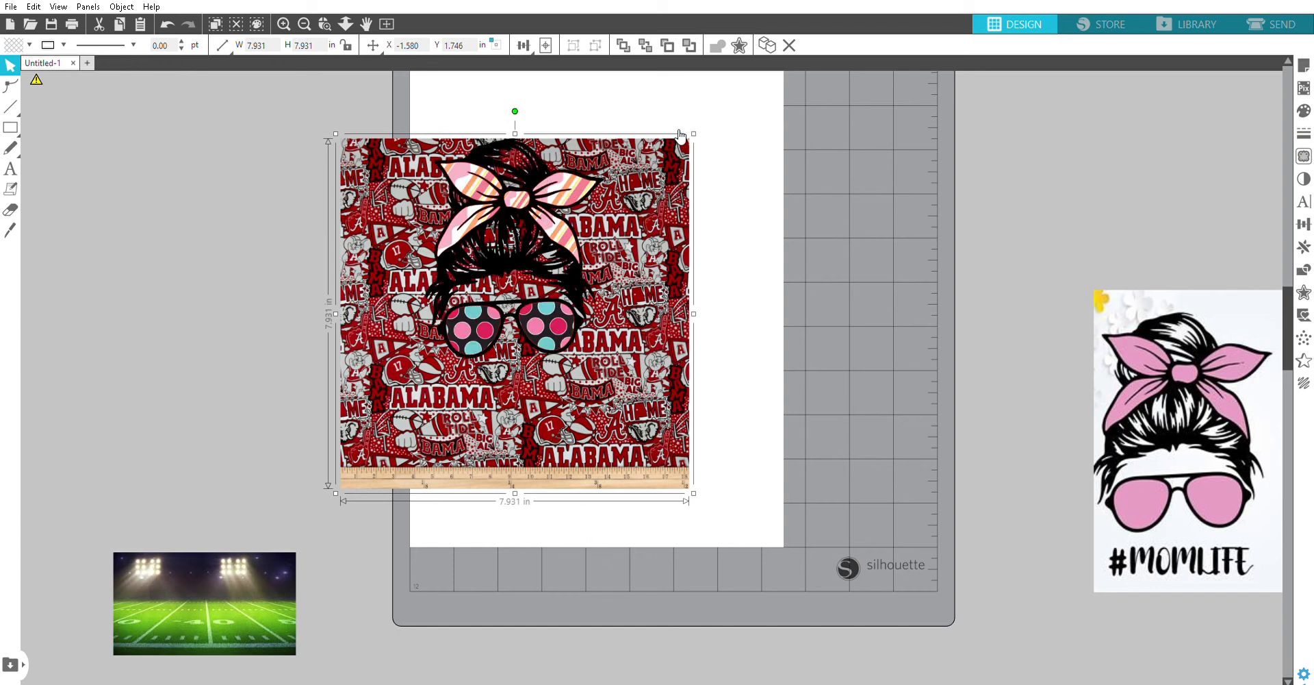
{"action": "left_click_drag", "start_coordinate": [520, 484], "coordinate": [546, 301]}
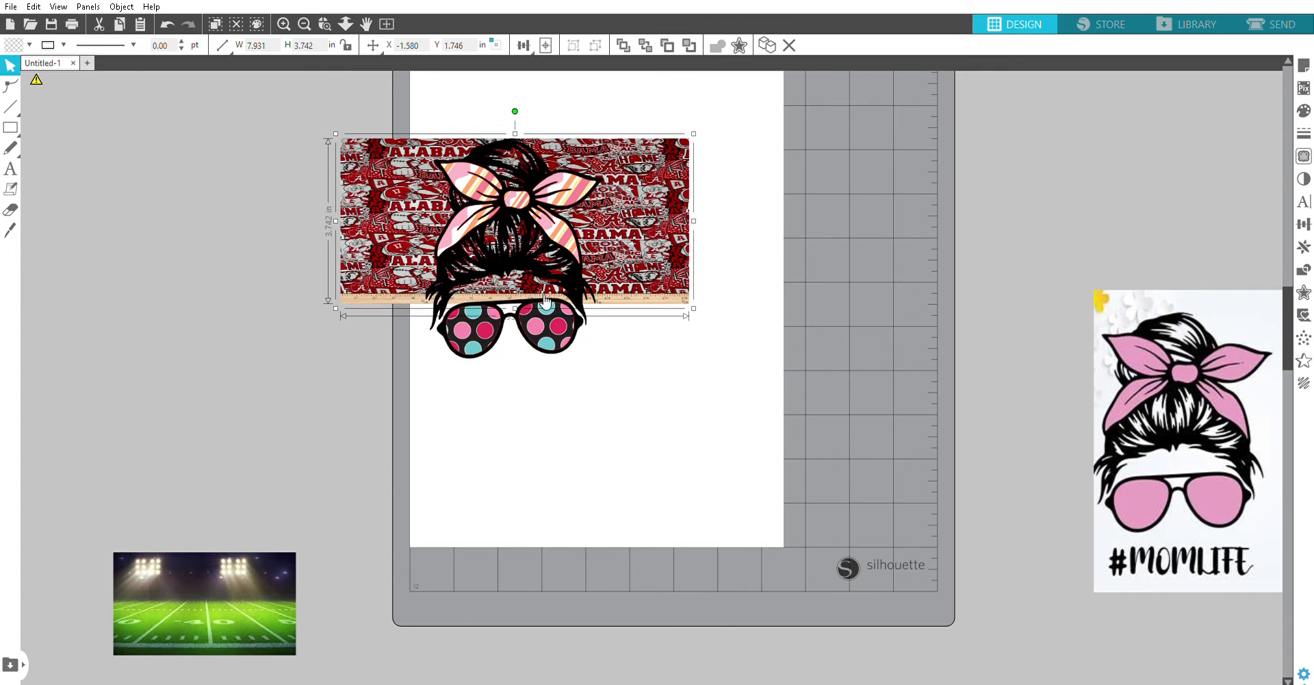
{"action": "left_click_drag", "start_coordinate": [660, 212], "coordinate": [585, 139]}
{"action": "left_click_drag", "start_coordinate": [609, 191], "coordinate": [594, 231]}
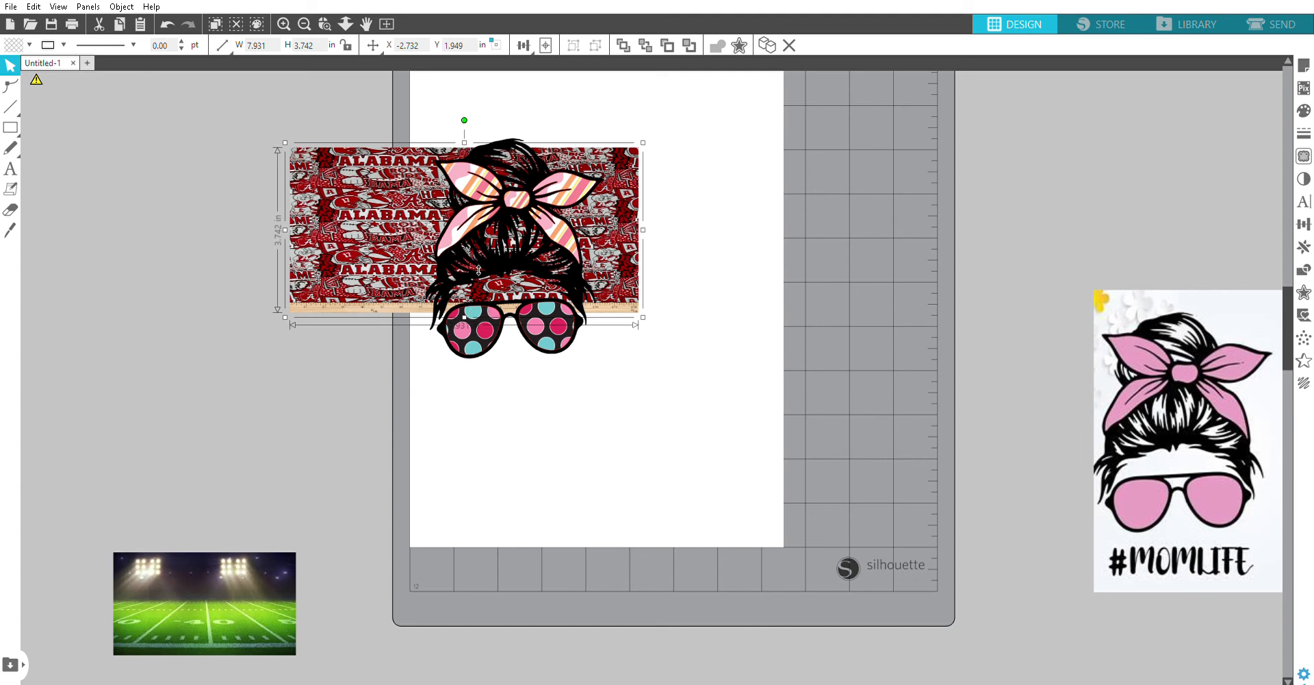
{"action": "left_click_drag", "start_coordinate": [478, 243], "coordinate": [474, 248]}
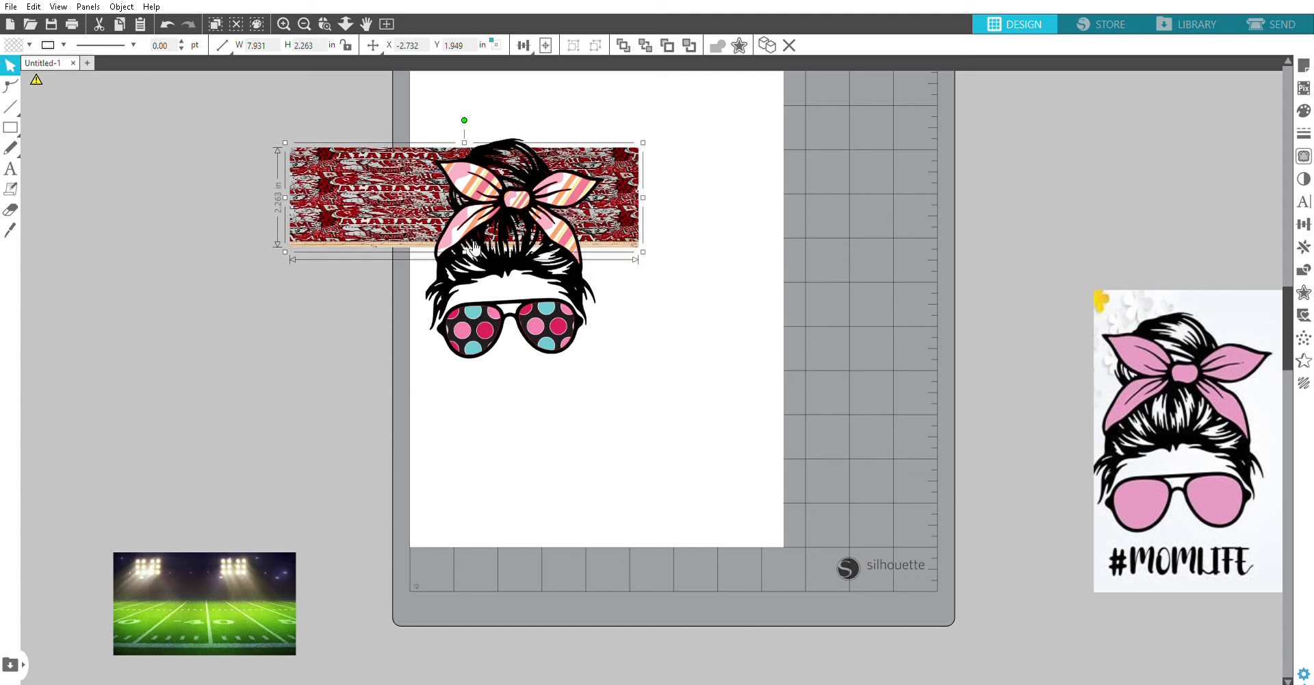
{"action": "left_click_drag", "start_coordinate": [470, 245], "coordinate": [462, 333]}
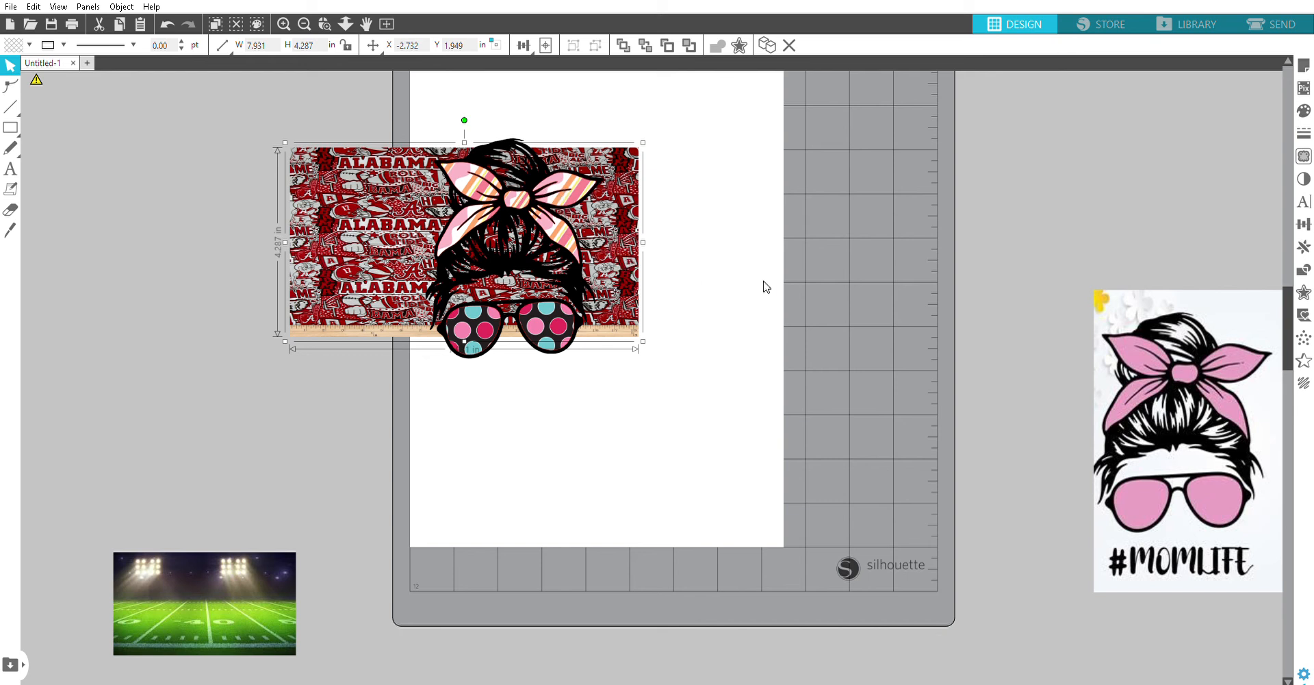
Step: Crop the Alabama fabric image to the bow pieces so the fabric fills only the bow
{"action": "left_click", "coordinate": [740, 351]}
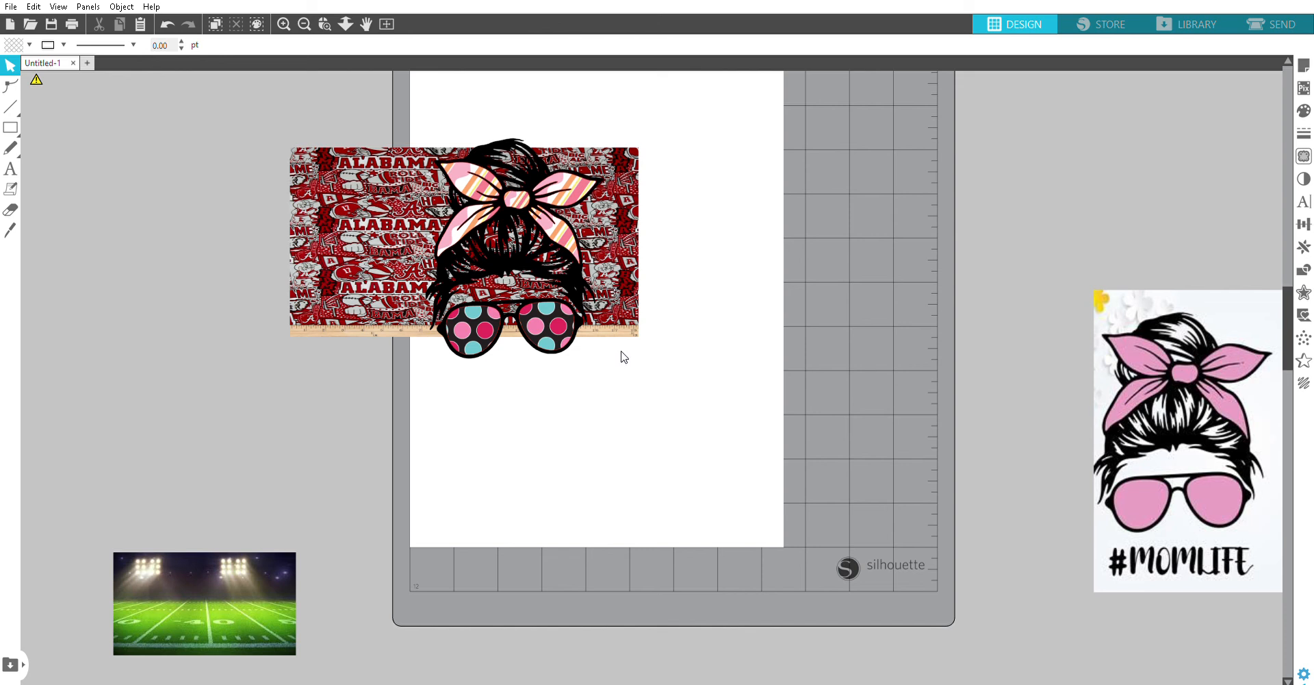
{"action": "left_click", "coordinate": [491, 198]}
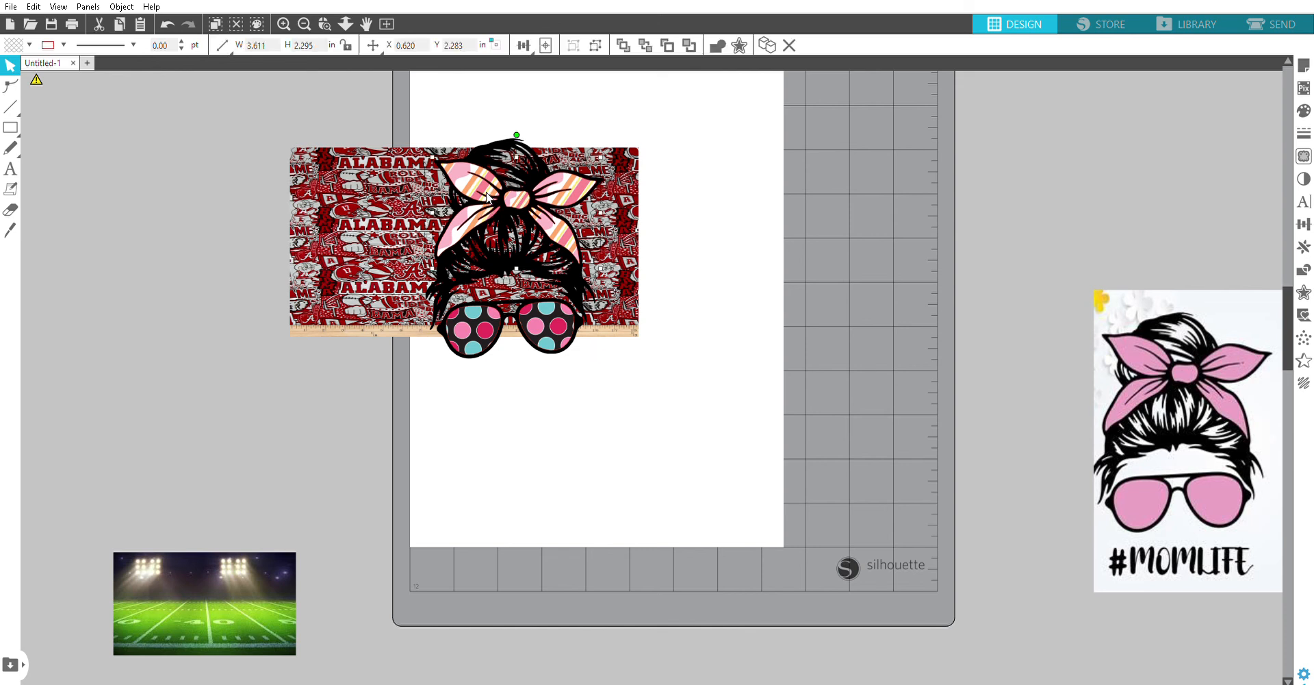
{"action": "left_click", "coordinate": [385, 214], "text": "shift"}
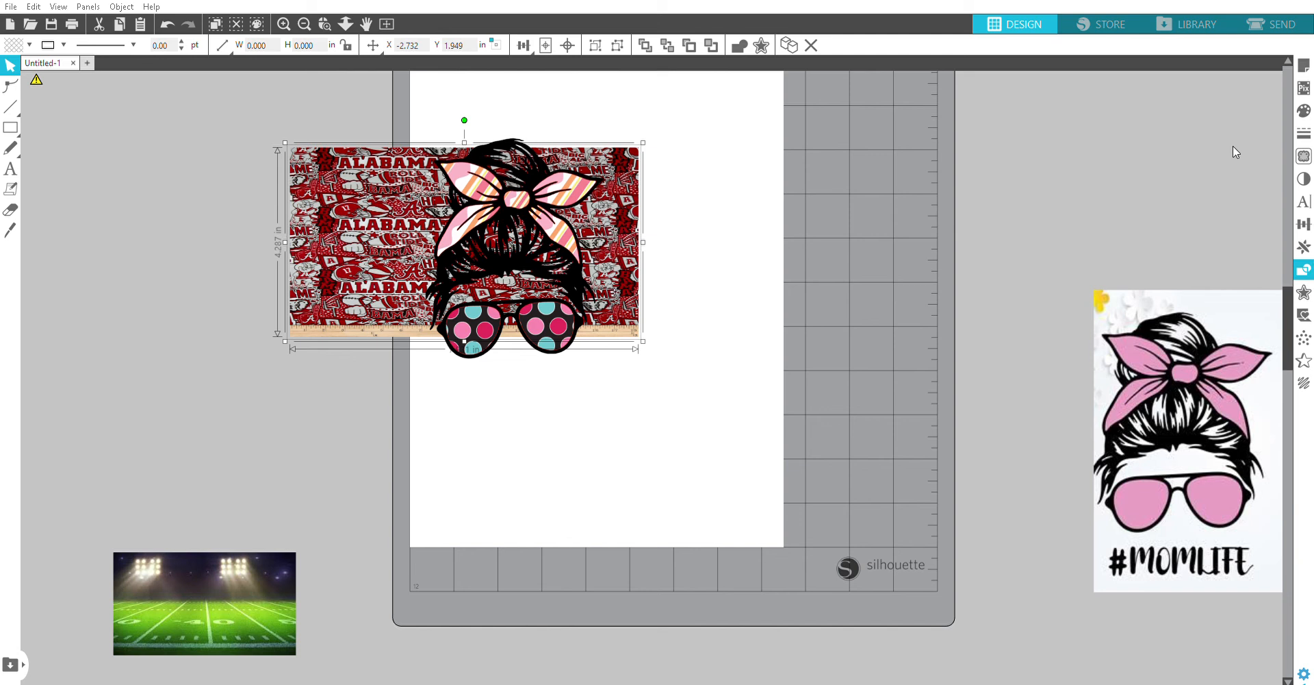
{"action": "left_click", "coordinate": [1218, 156]}
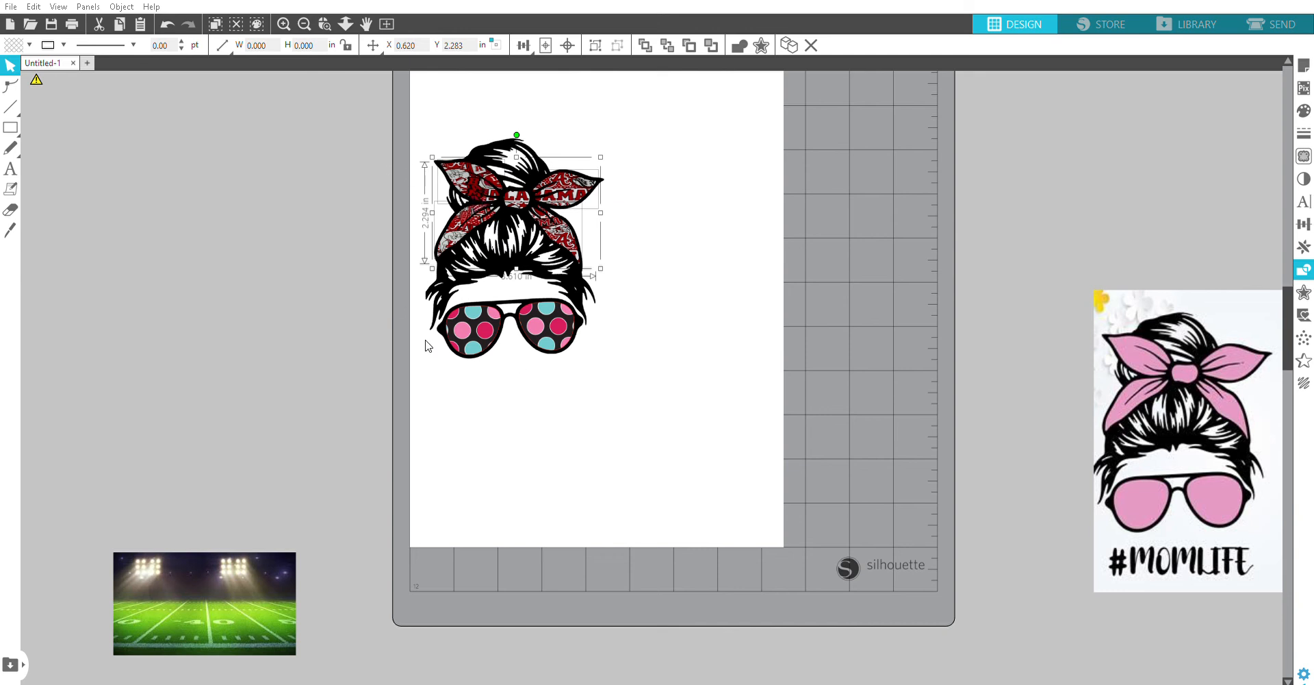
{"action": "left_click", "coordinate": [904, 264]}
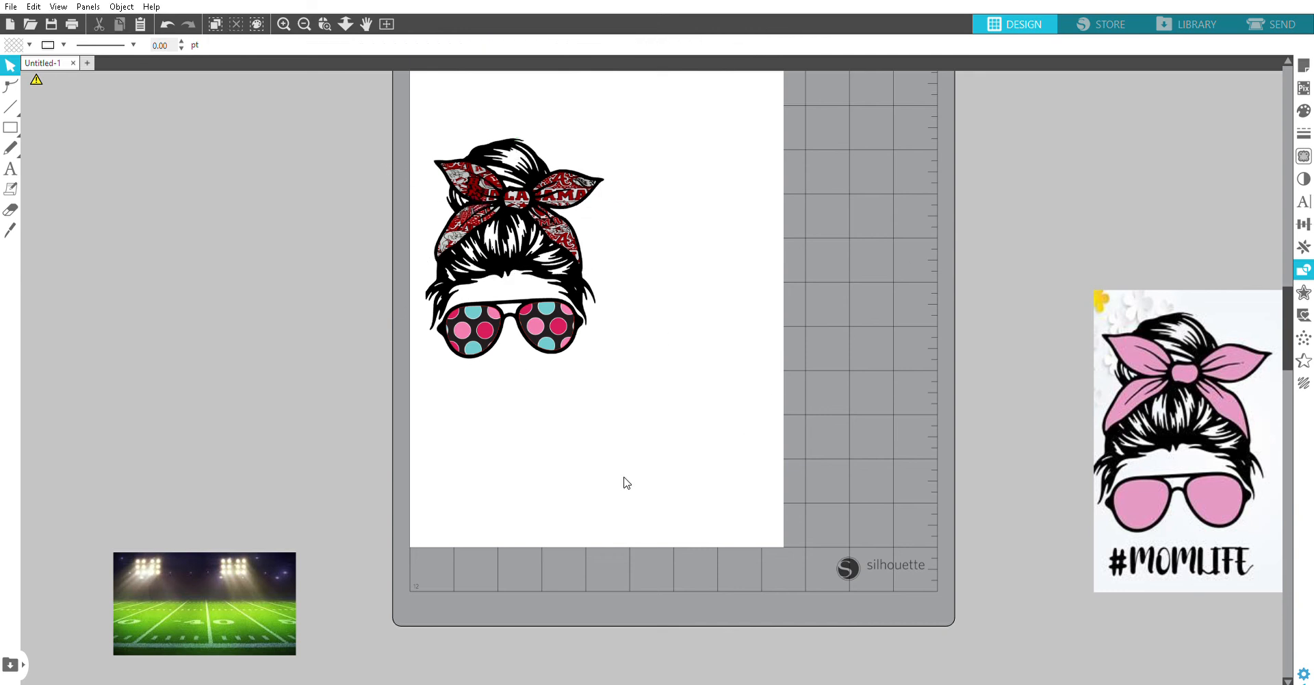
Step: Place the football field image behind the sunglasses and squash its height so it just covers both lenses
{"action": "left_click_drag", "start_coordinate": [200, 581], "coordinate": [506, 330]}
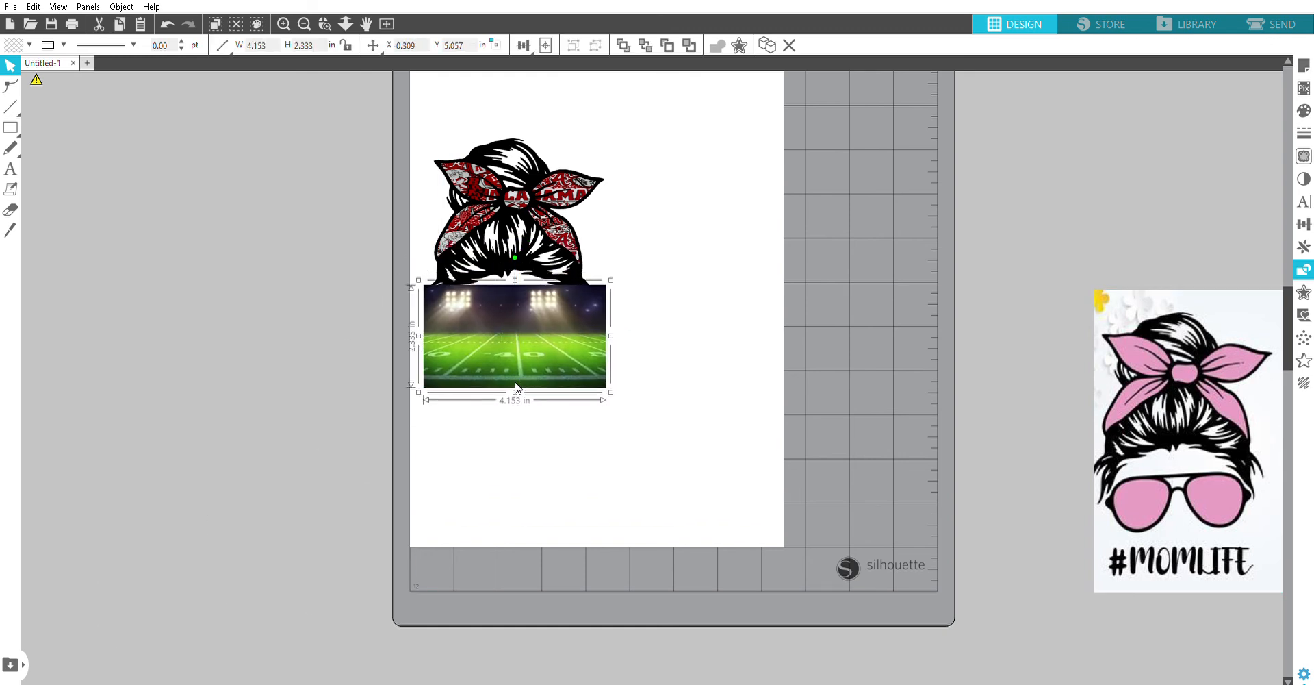
{"action": "left_click_drag", "start_coordinate": [520, 383], "coordinate": [518, 360]}
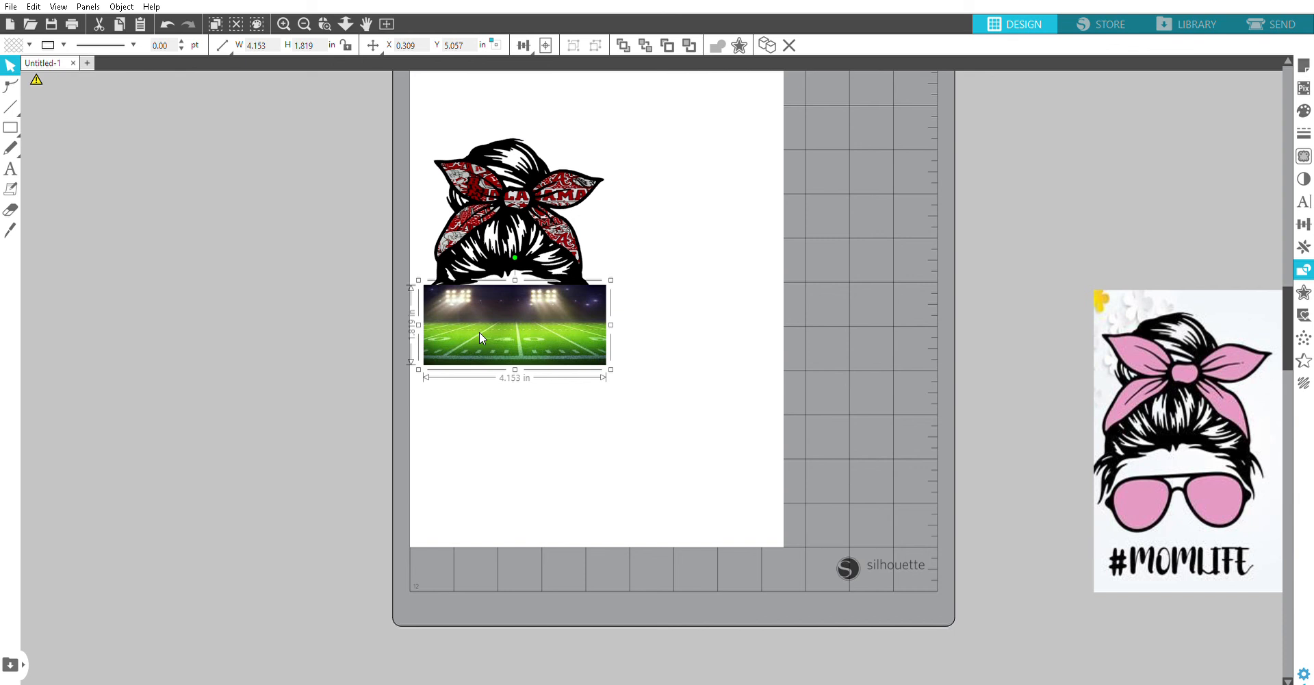
{"action": "key", "text": "ctrl+shift+b"}
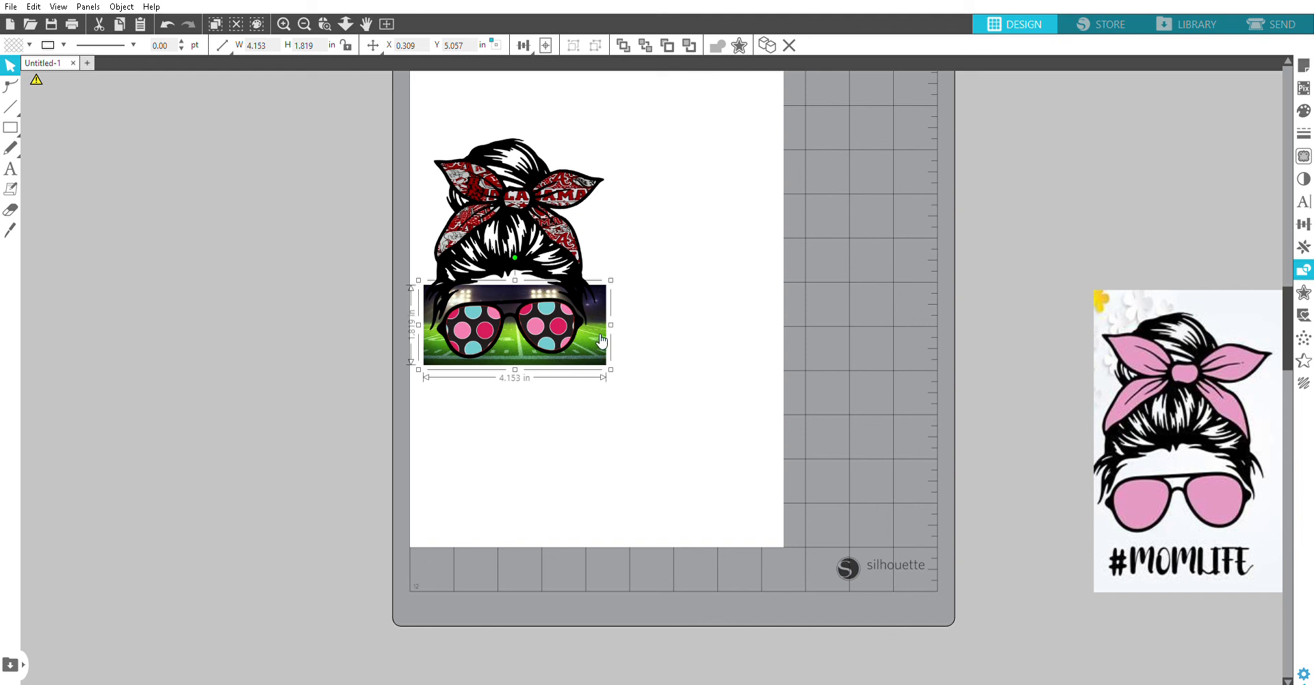
{"action": "mouse_move", "coordinate": [519, 361]}
{"action": "left_mouse_down"}
{"action": "mouse_move", "coordinate": [516, 338]}
{"action": "mouse_move", "coordinate": [518, 354]}
{"action": "left_mouse_up"}
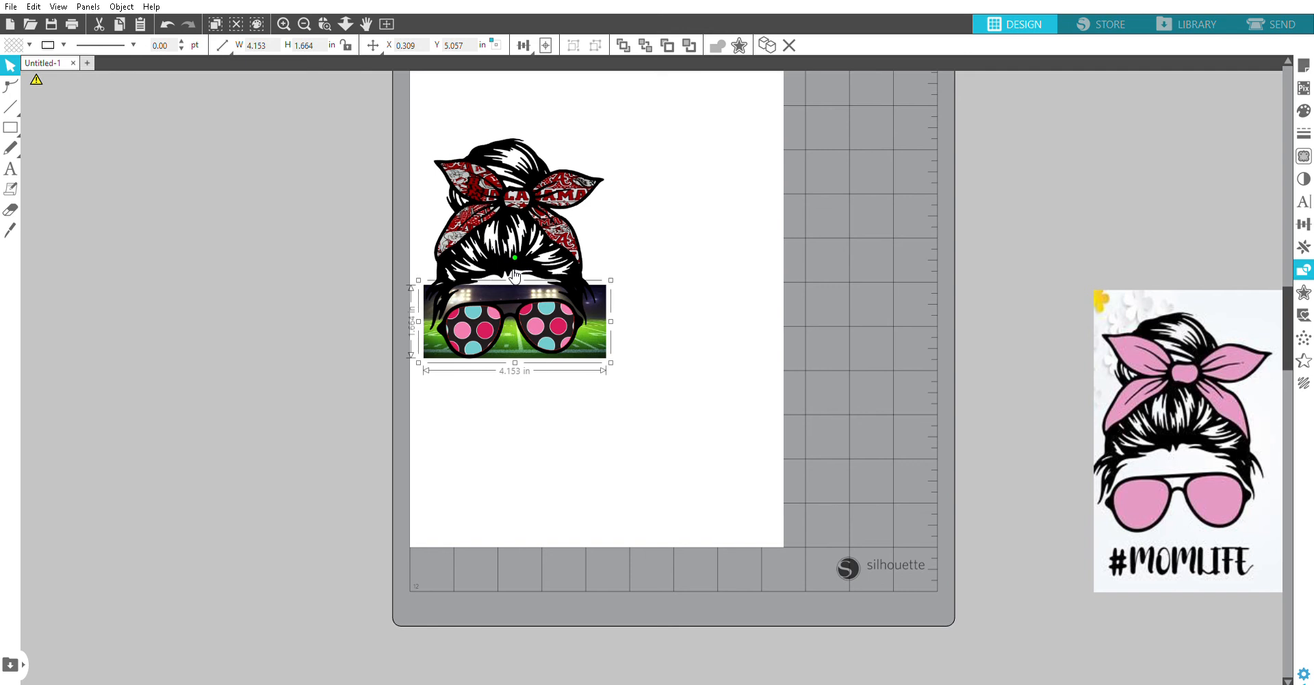
{"action": "left_click_drag", "start_coordinate": [515, 269], "coordinate": [522, 285]}
{"action": "left_click", "coordinate": [730, 307]}
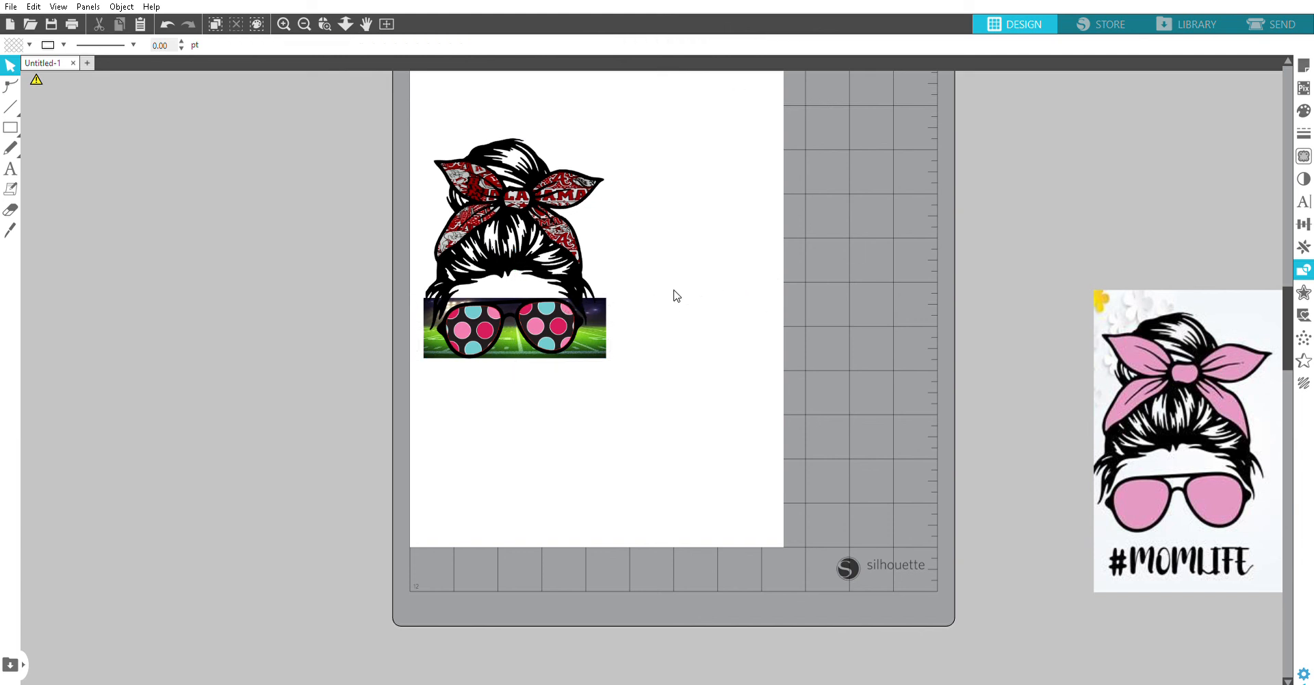
Step: Crop the football field image to the two lens shapes so it fills only the lenses
{"action": "left_click", "coordinate": [558, 330]}
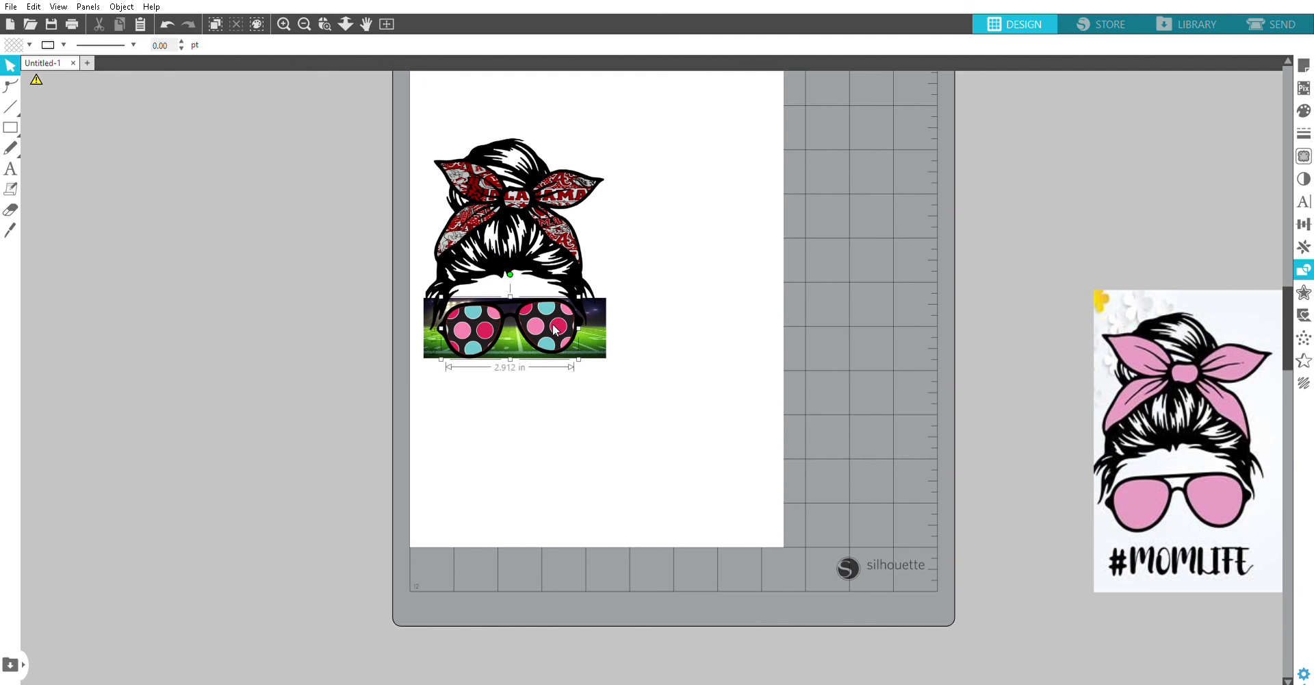
{"action": "left_click", "coordinate": [601, 327]}
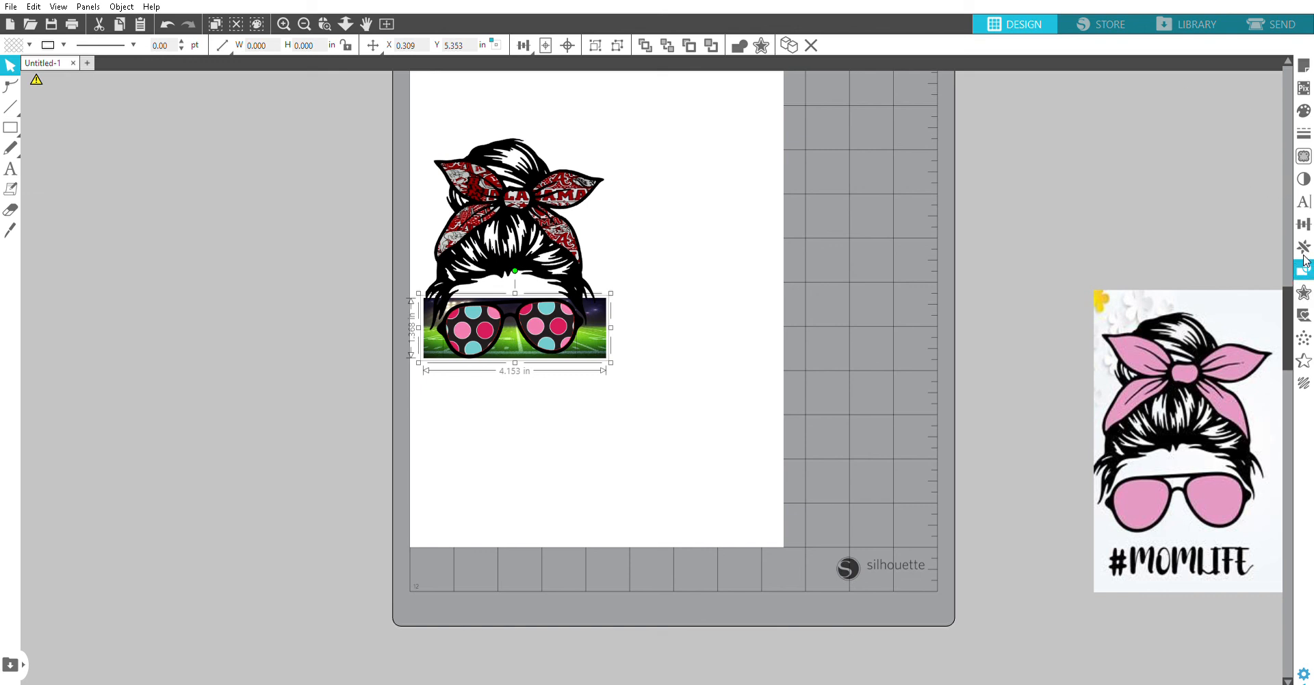
{"action": "left_click", "coordinate": [1225, 153]}
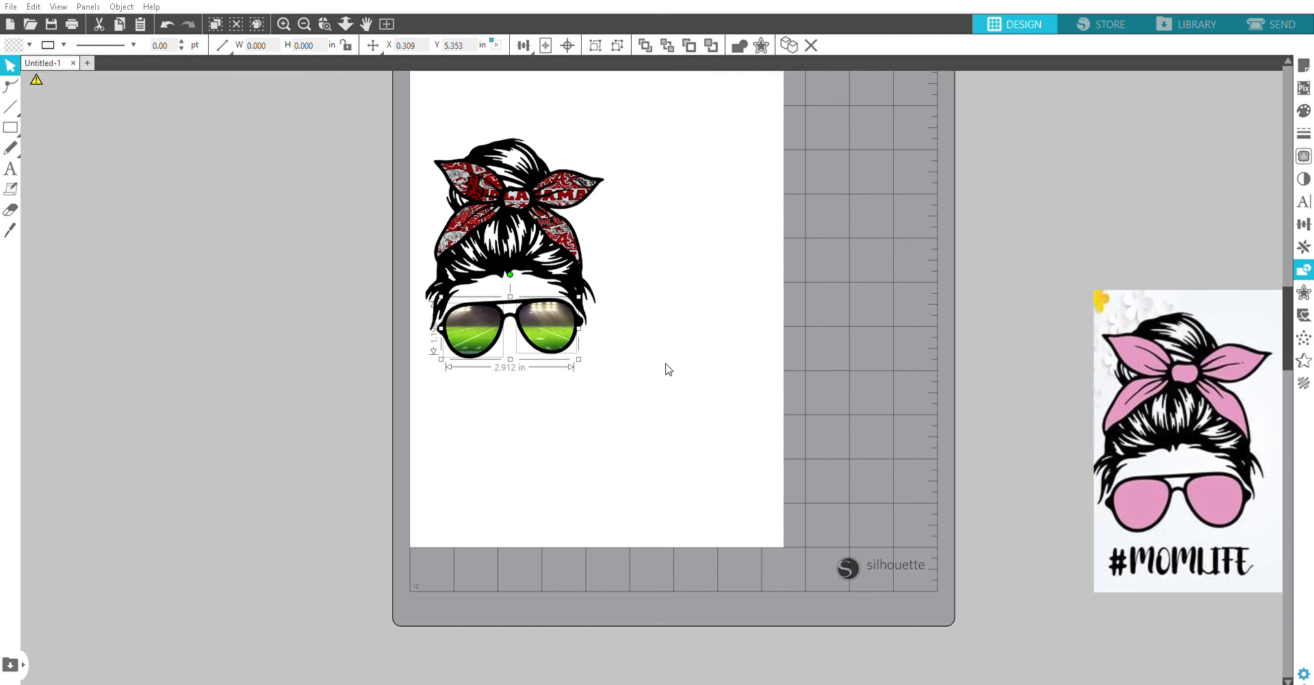
{"action": "left_click", "coordinate": [681, 408]}
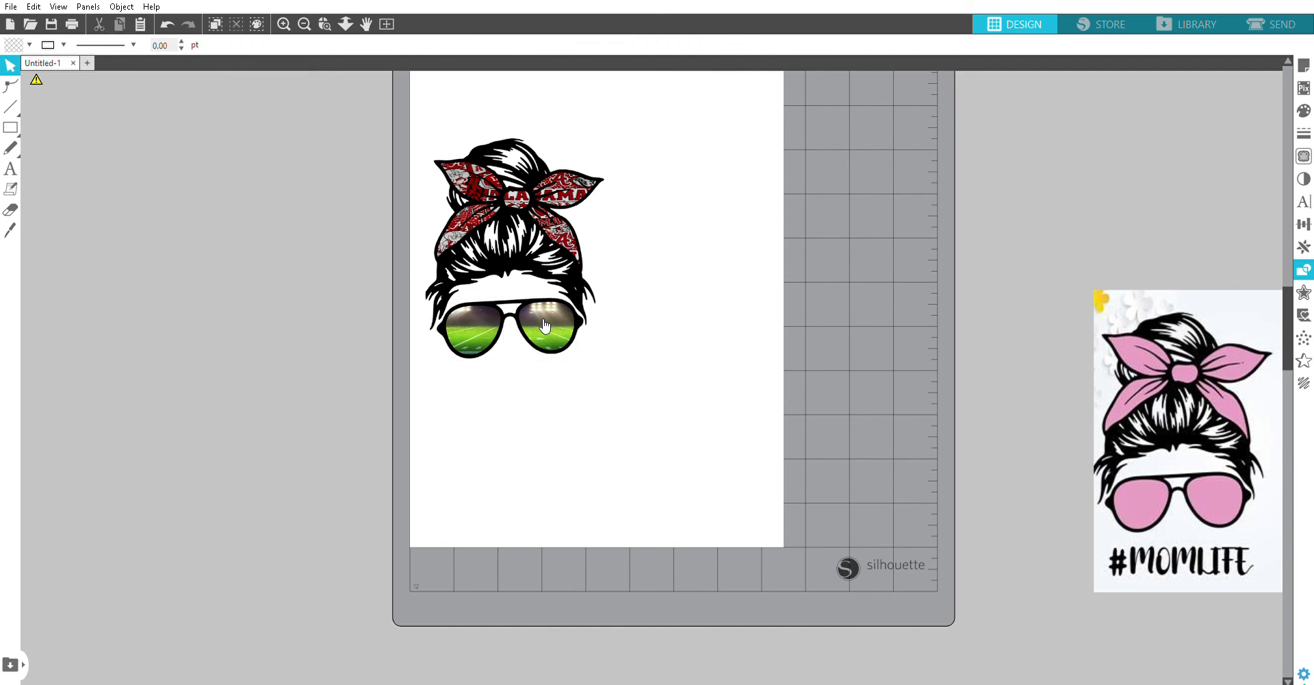
Step: Inspect the separate lens pieces and the complete set of objects that make up the messy-bun design
{"action": "left_click", "coordinate": [546, 326]}
{"action": "left_click", "coordinate": [478, 326]}
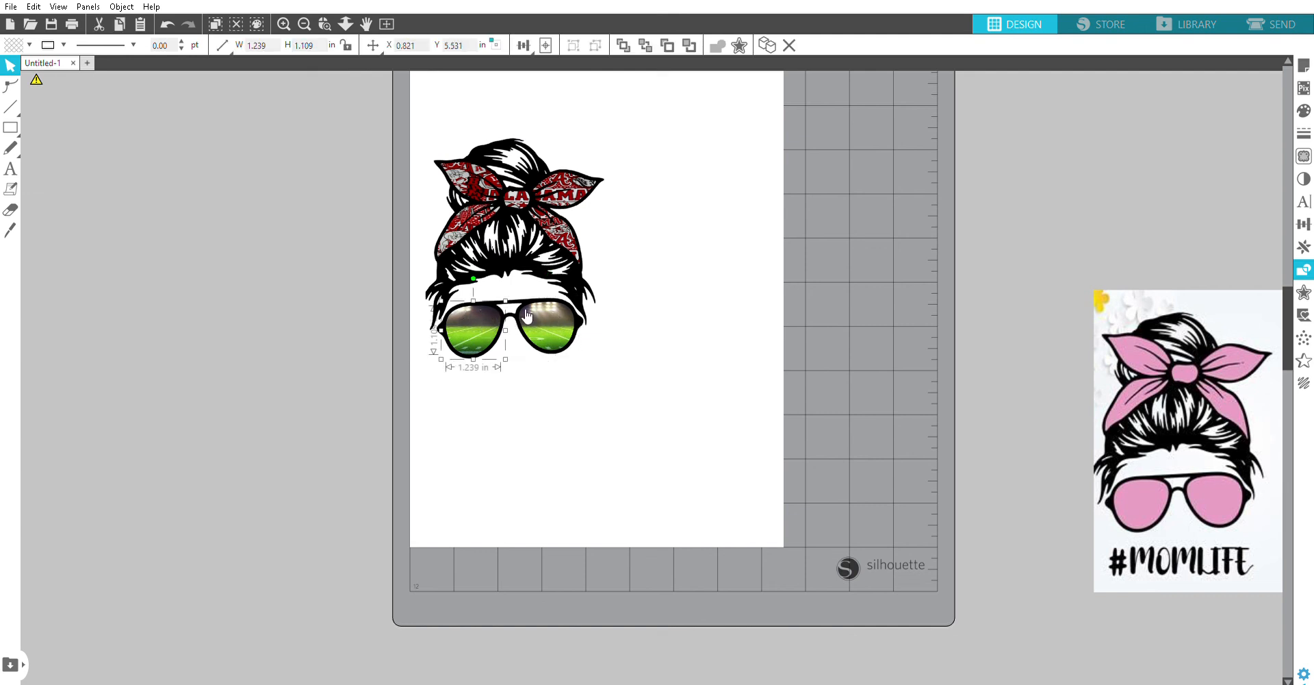
{"action": "left_click_drag", "start_coordinate": [636, 384], "coordinate": [456, 305]}
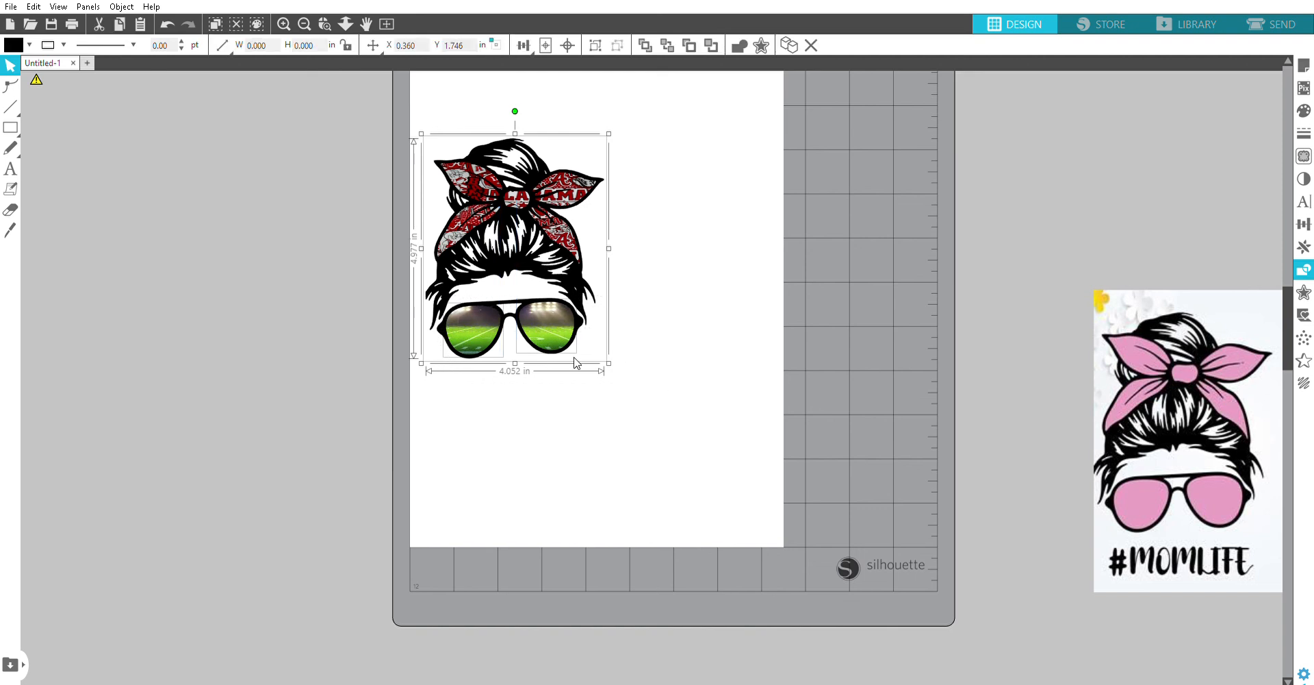
{"action": "left_click", "coordinate": [714, 390]}
{"action": "left_click_drag", "start_coordinate": [694, 414], "coordinate": [360, 49]}
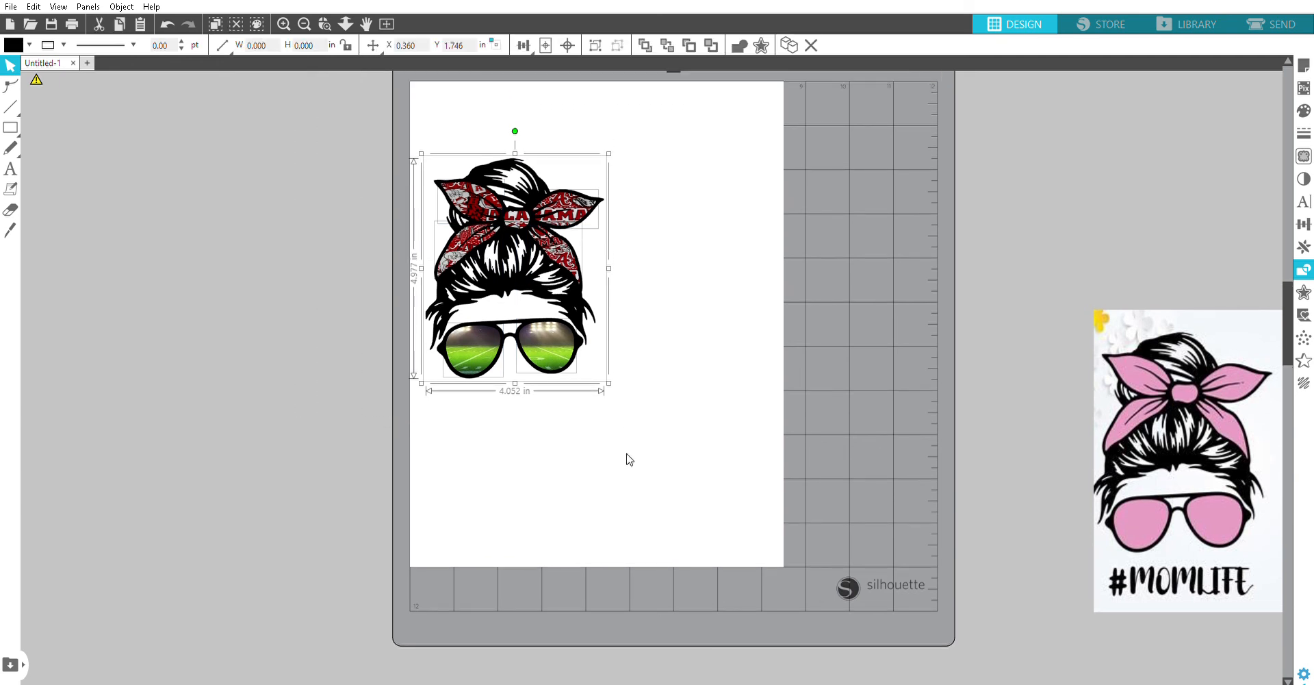
{"action": "left_click", "coordinate": [660, 472]}
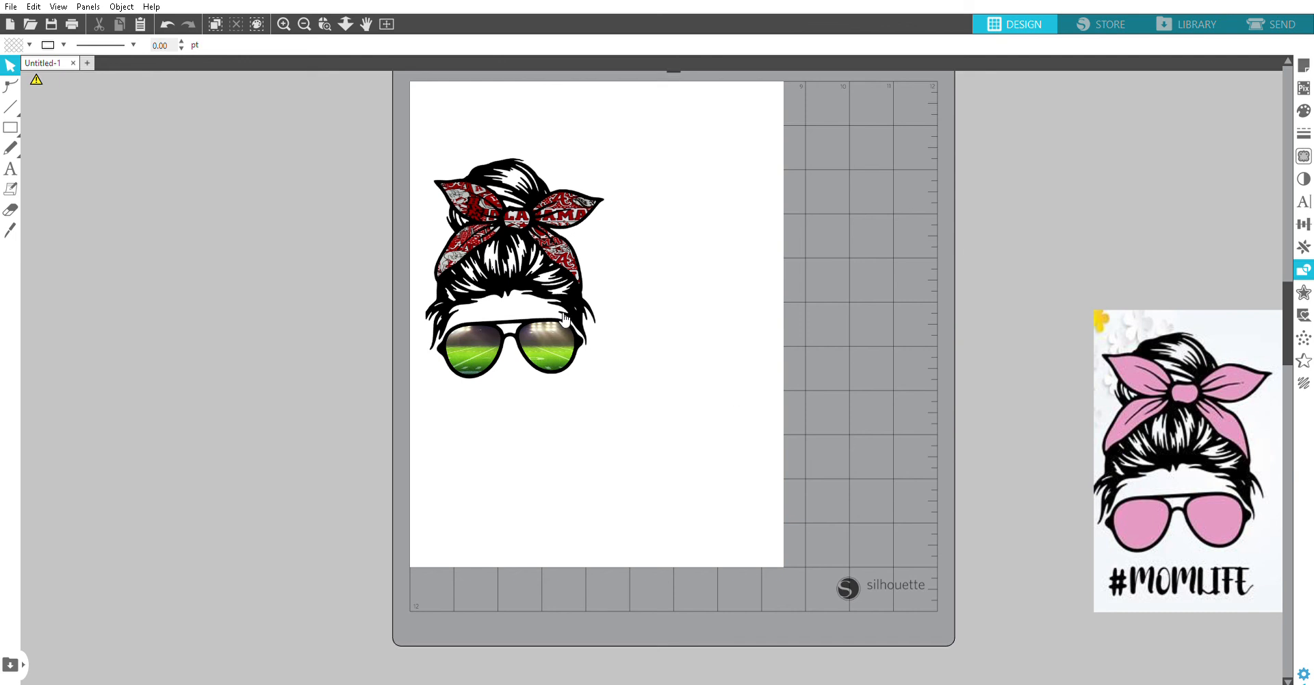
{"action": "left_click", "coordinate": [167, 24]}
{"action": "left_click", "coordinate": [674, 337]}
Step: Inspect the black hair outline and the individual fabric pieces of the bow to see how the design is layered
{"action": "left_click", "coordinate": [552, 198]}
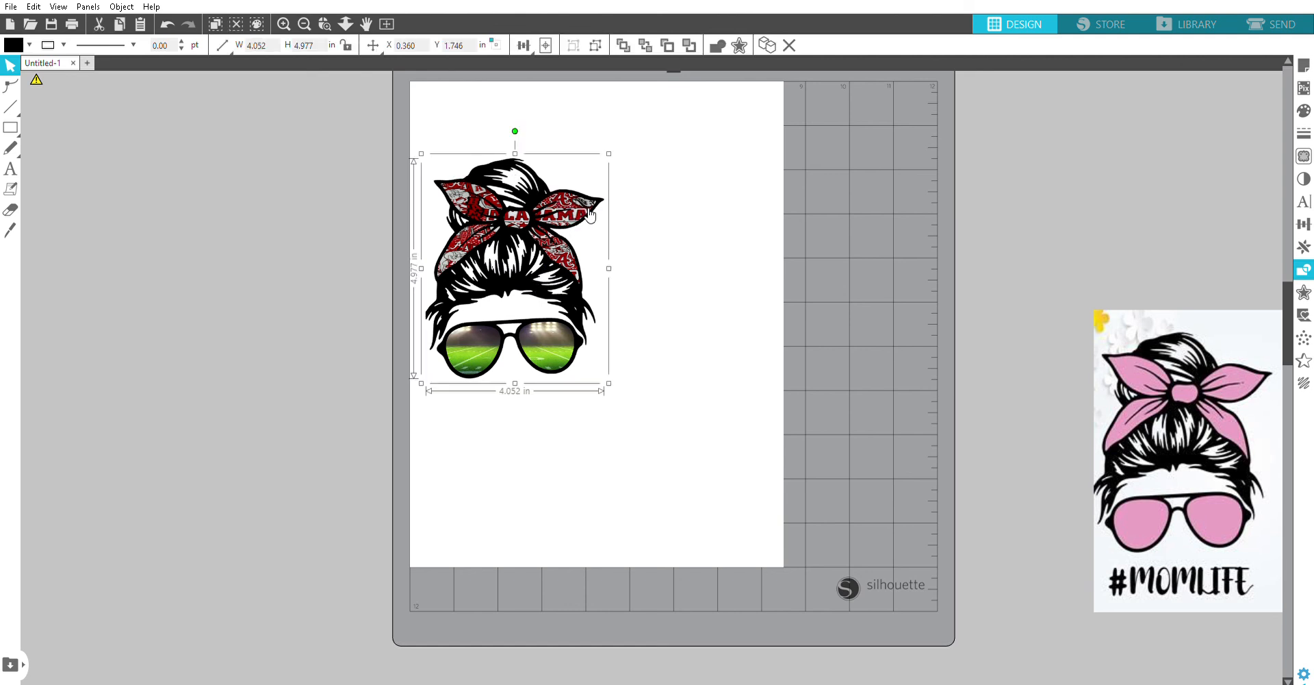
{"action": "left_click", "coordinate": [1131, 109]}
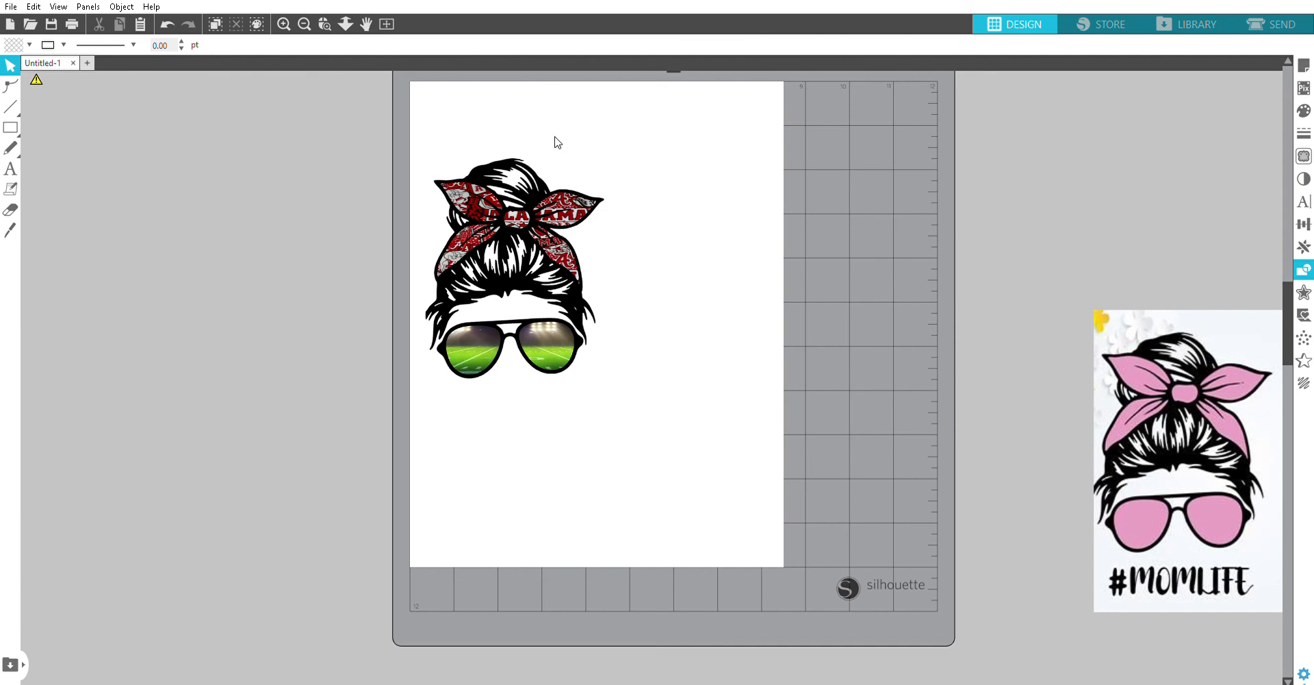
{"action": "left_click", "coordinate": [546, 229]}
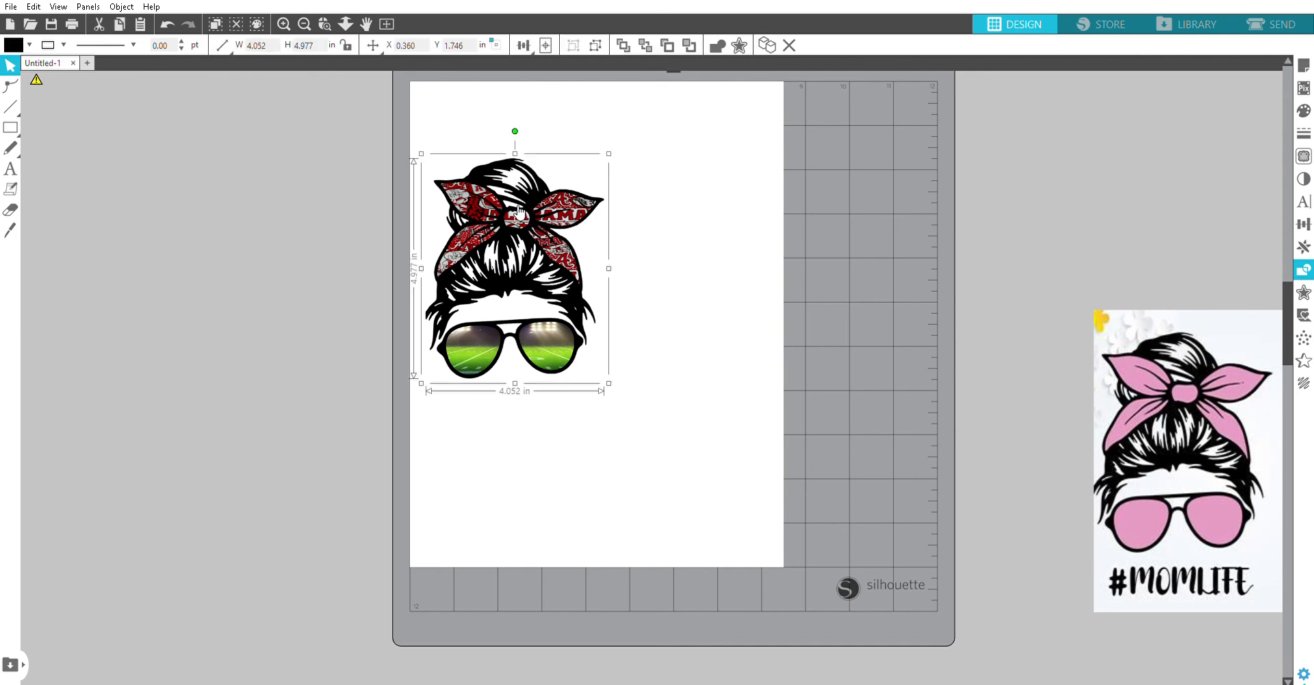
{"action": "left_click", "coordinate": [675, 222]}
{"action": "left_click", "coordinate": [500, 194]}
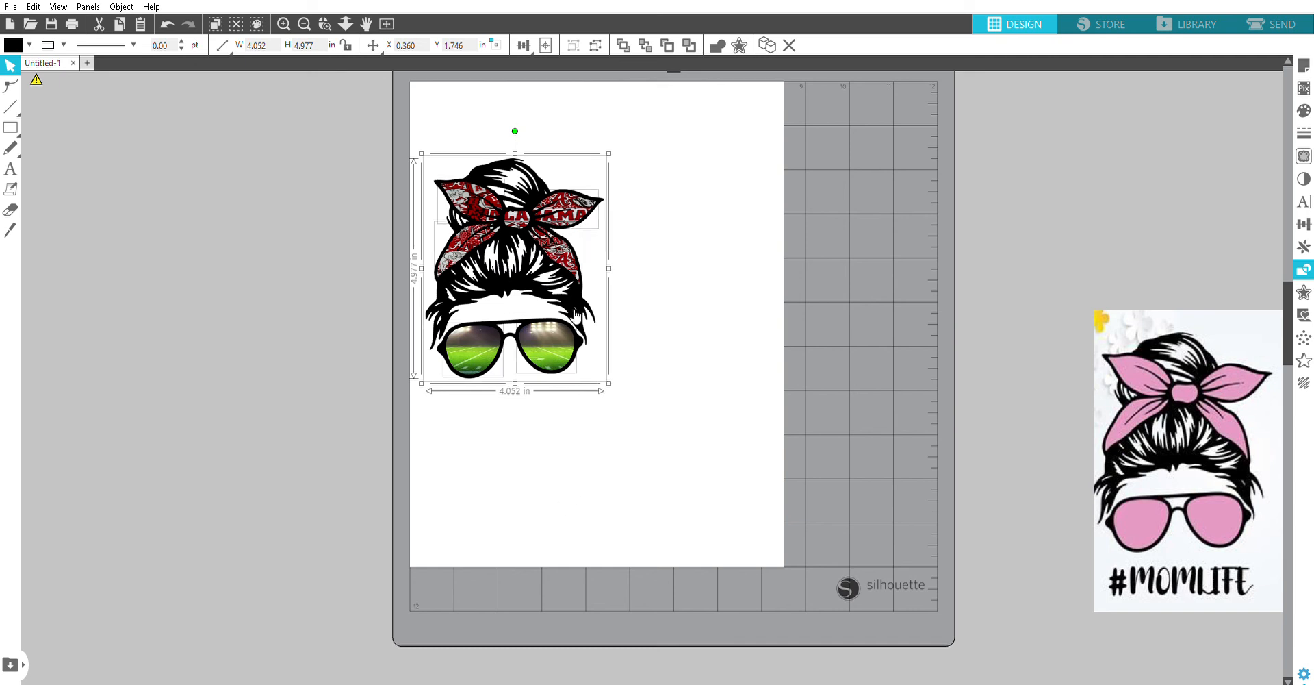
{"action": "left_click", "coordinate": [751, 285]}
{"action": "left_click", "coordinate": [527, 222]}
{"action": "left_click", "coordinate": [538, 214]}
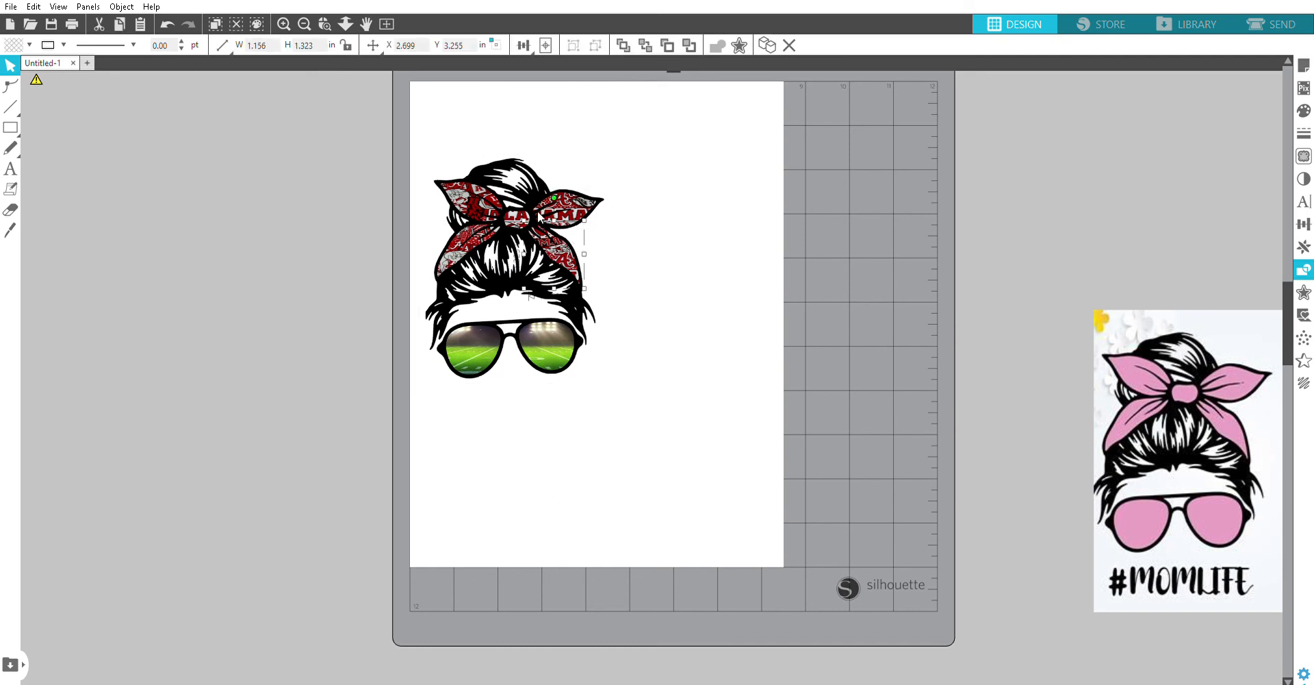
{"action": "left_click", "coordinate": [469, 241]}
{"action": "left_click", "coordinate": [648, 246]}
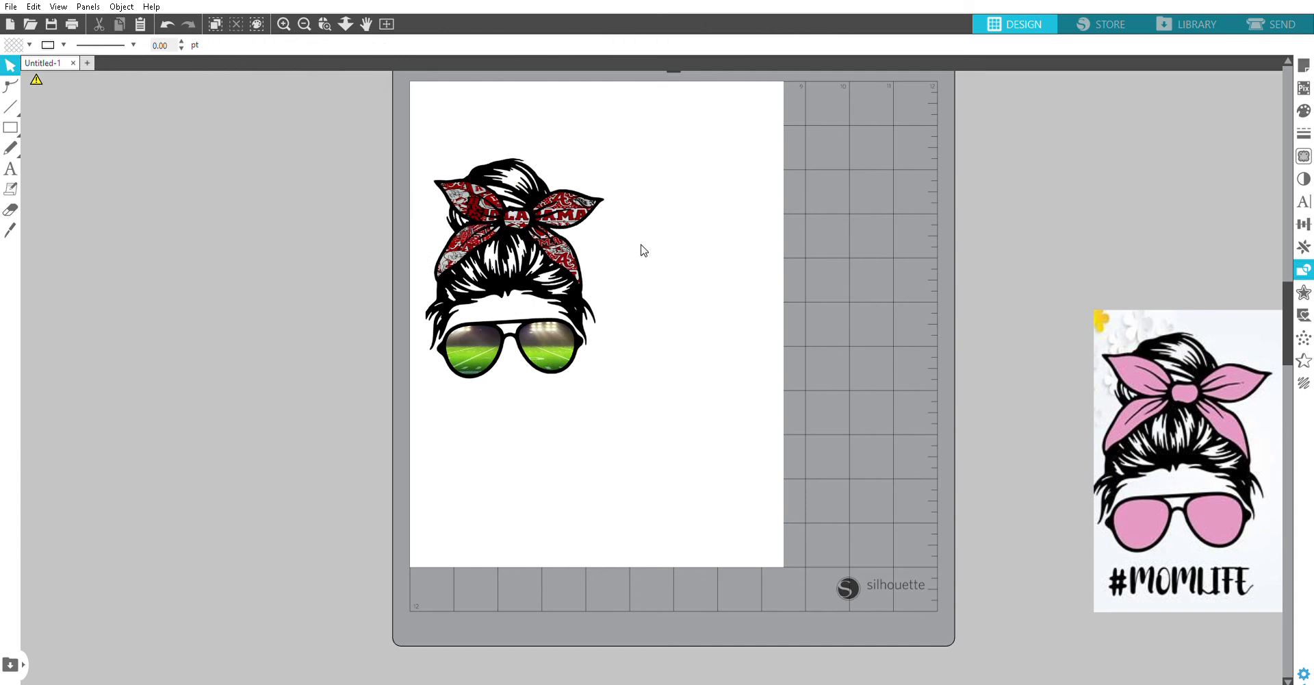
{"action": "left_click", "coordinate": [471, 236]}
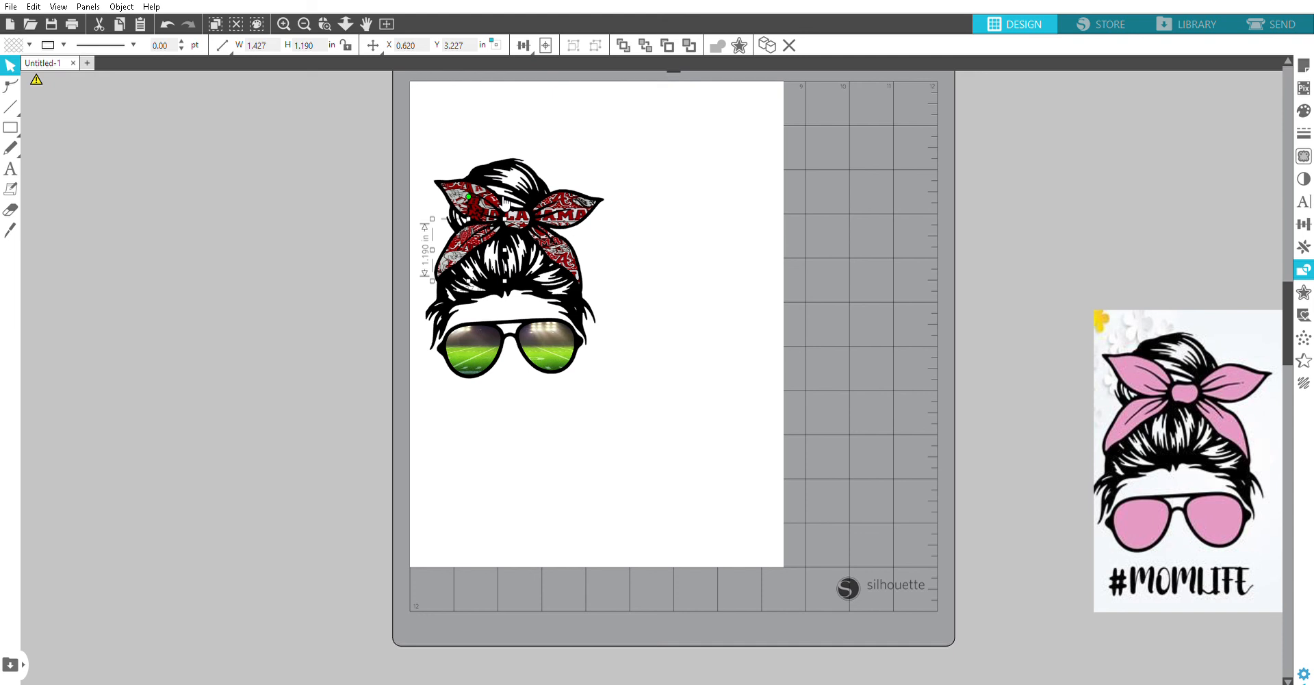
{"action": "left_click", "coordinate": [499, 188], "text": "shift"}
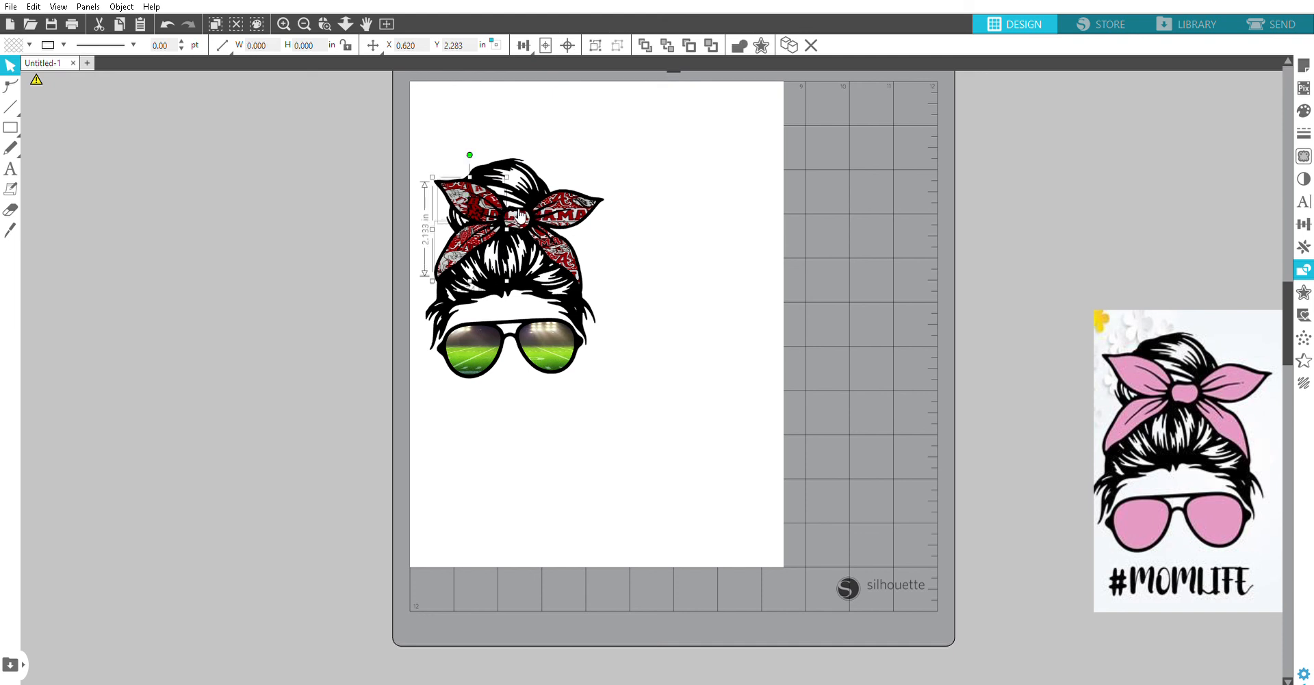
{"action": "left_click", "coordinate": [561, 218], "text": "shift"}
{"action": "key", "text": "ctrl+a"}
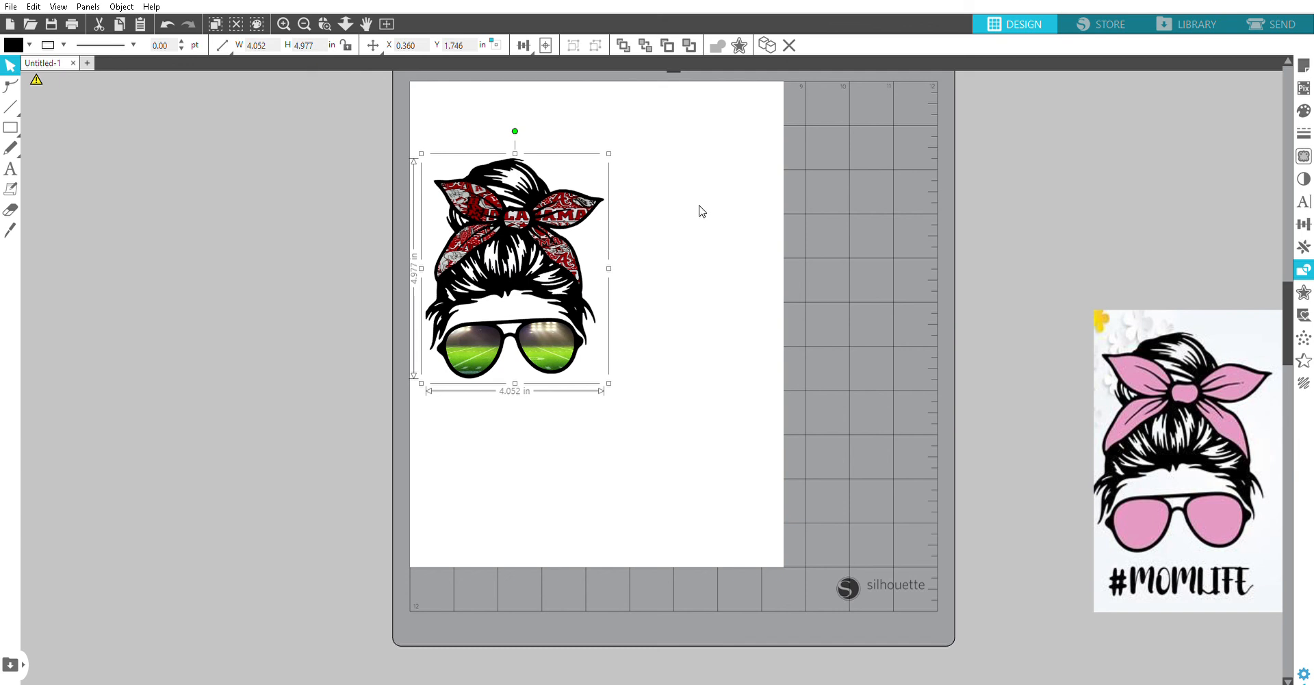
{"action": "left_click", "coordinate": [701, 211]}
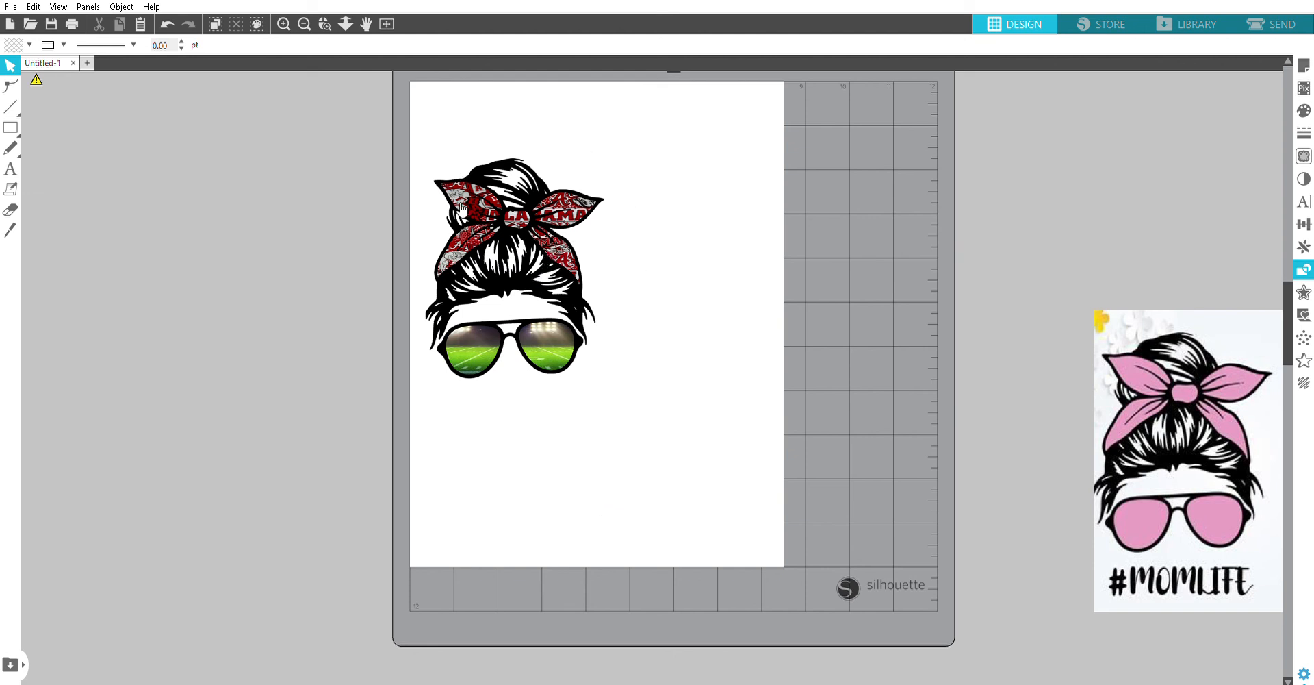
Step: Group the black outline, fabric bow pieces and football lenses into a single object
{"action": "left_click", "coordinate": [507, 277]}
{"action": "left_click_drag", "start_coordinate": [693, 430], "coordinate": [425, 136]}
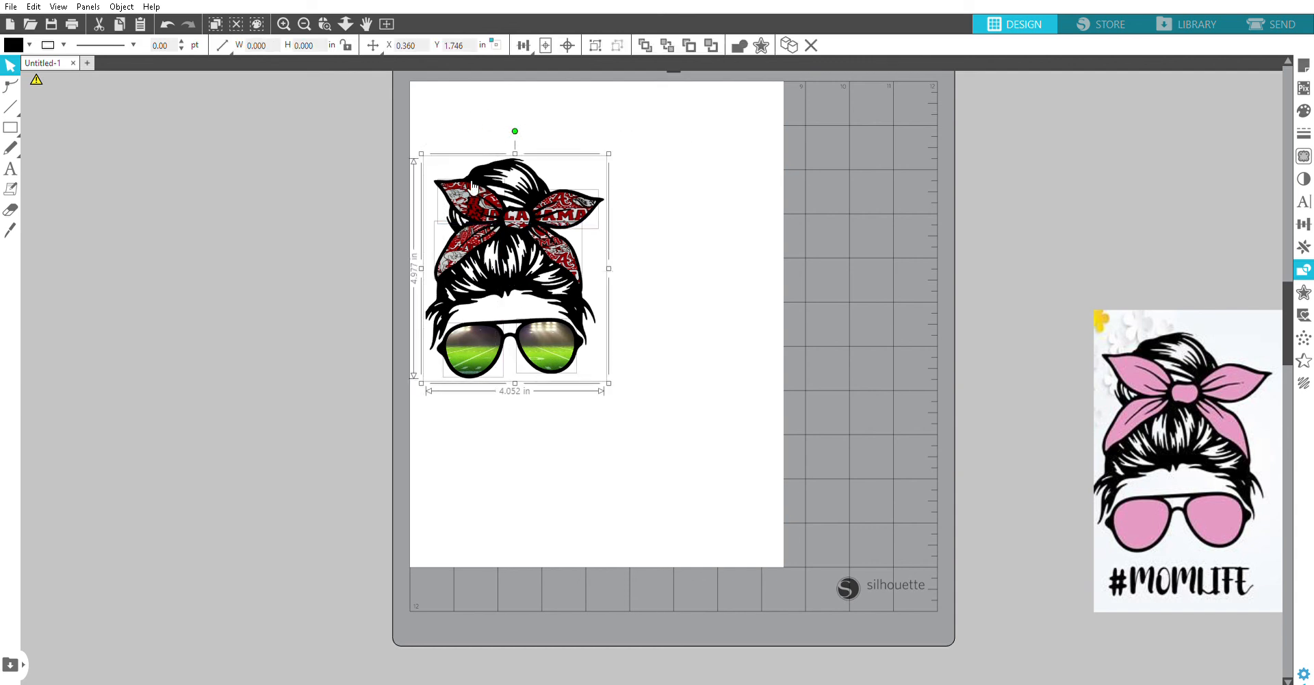
{"action": "key", "text": "ctrl+g"}
{"action": "left_click", "coordinate": [677, 424]}
Step: Enlarge the grouped design to about 5.79 by 7.11 in and reposition it nearer the page's upper middle
{"action": "left_click", "coordinate": [589, 336]}
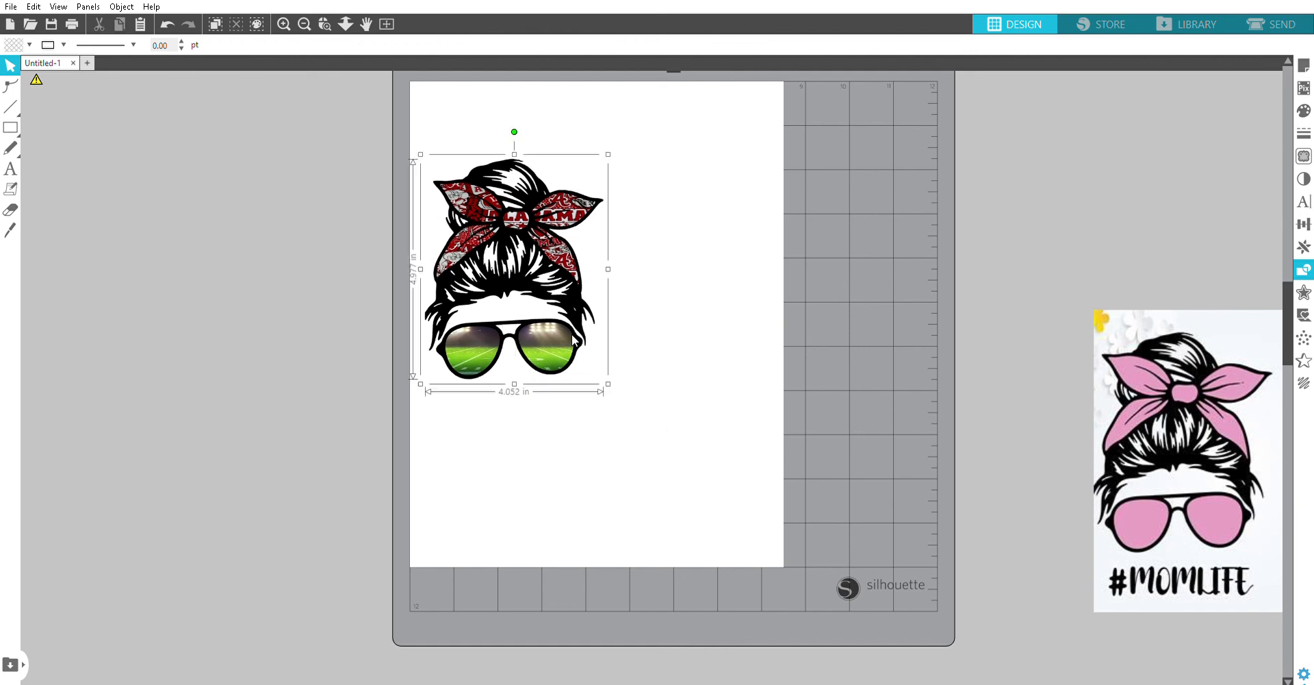
{"action": "left_click_drag", "start_coordinate": [636, 444], "coordinate": [693, 447]}
{"action": "left_click", "coordinate": [754, 481]}
{"action": "left_click", "coordinate": [615, 284]}
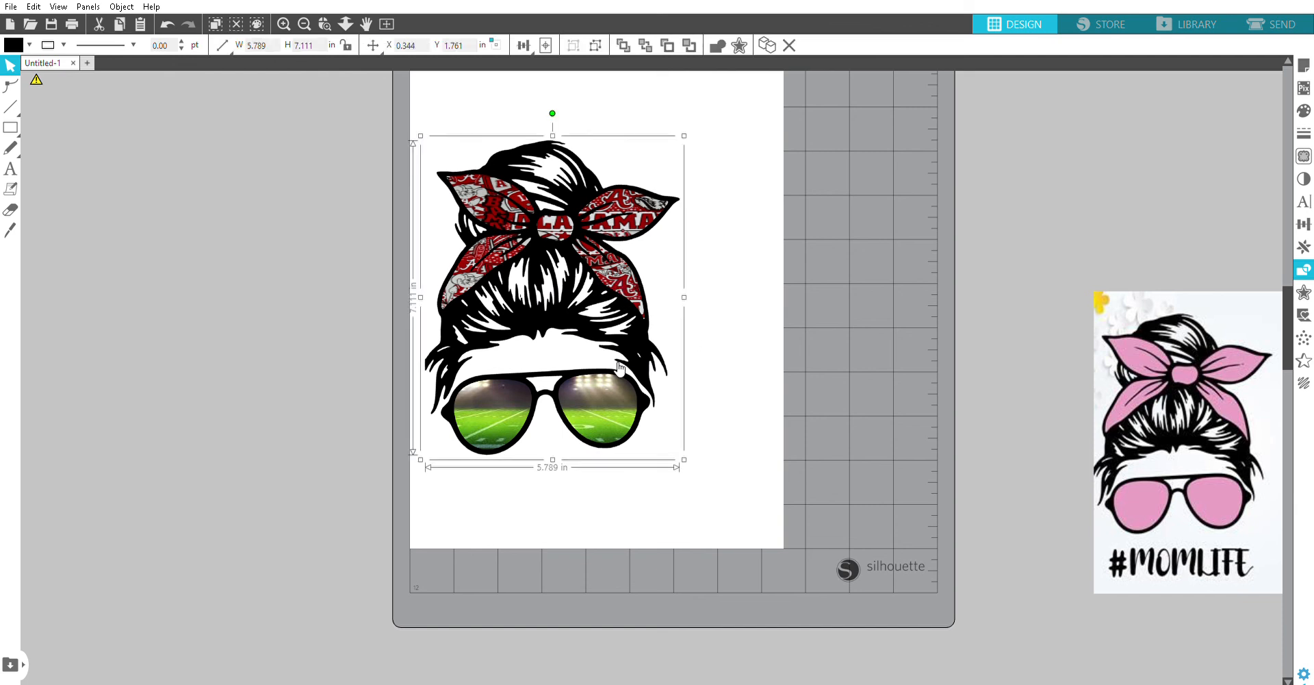
{"action": "left_click_drag", "start_coordinate": [597, 295], "coordinate": [628, 251]}
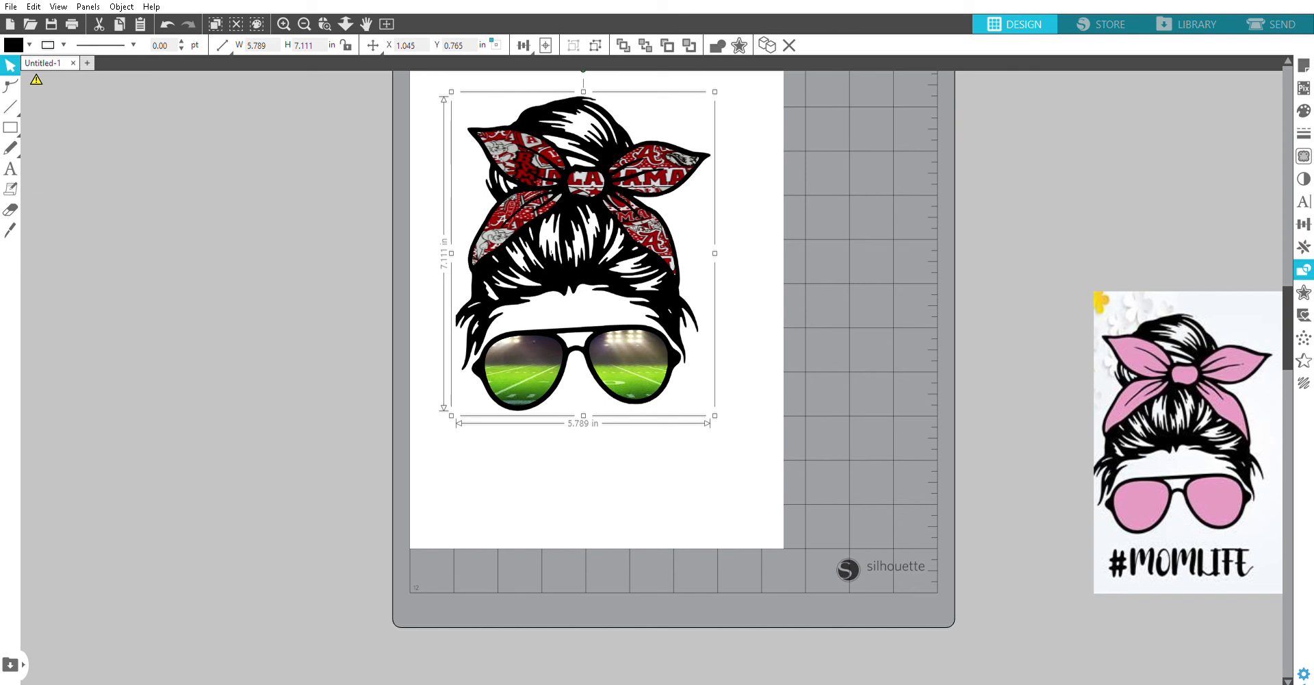
{"action": "left_click", "coordinate": [699, 521]}
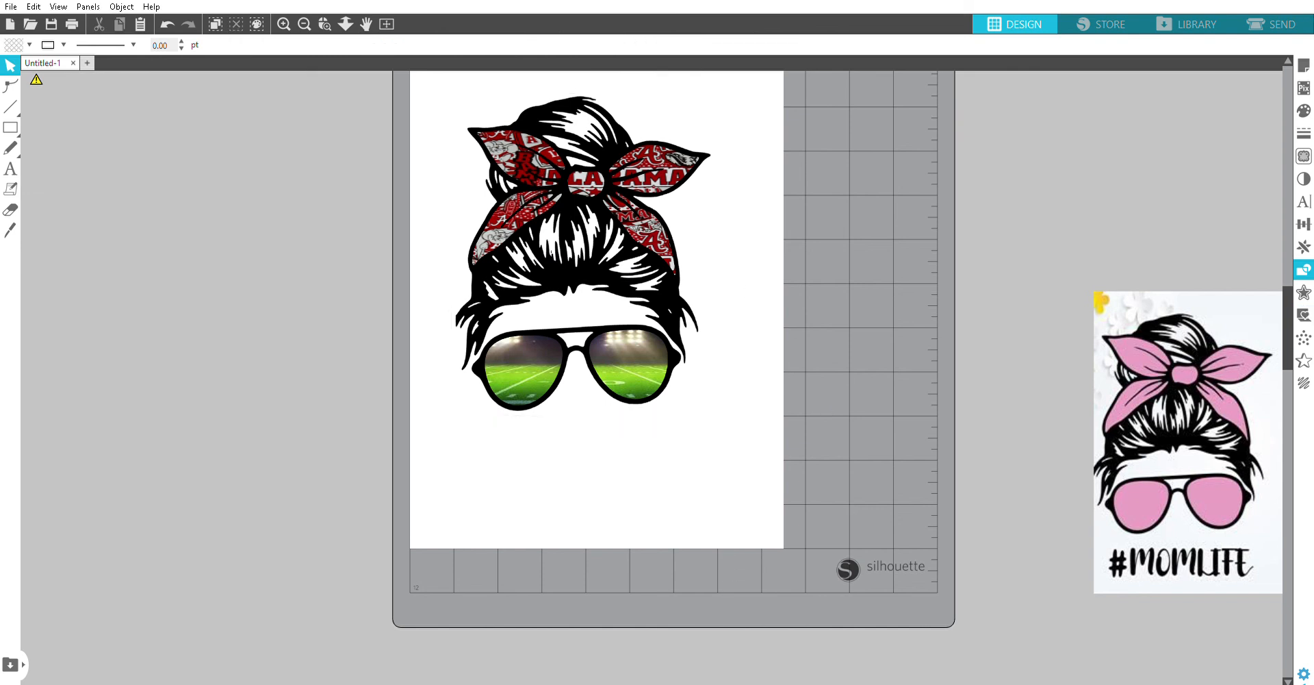